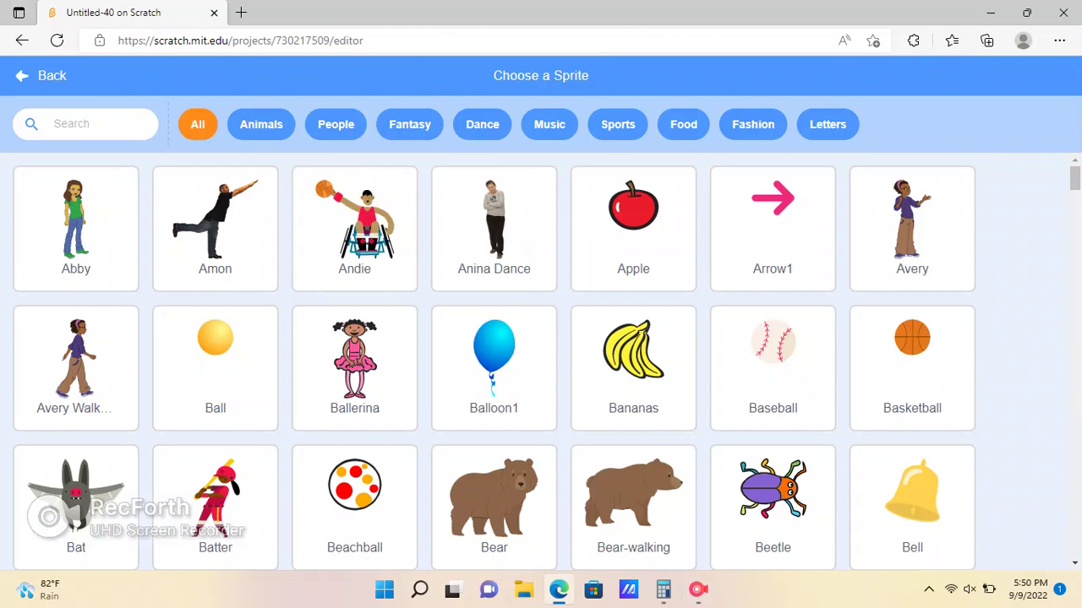
Step: Add the Chick sprite from the Animals library and open its costumes for editing
click(261, 124)
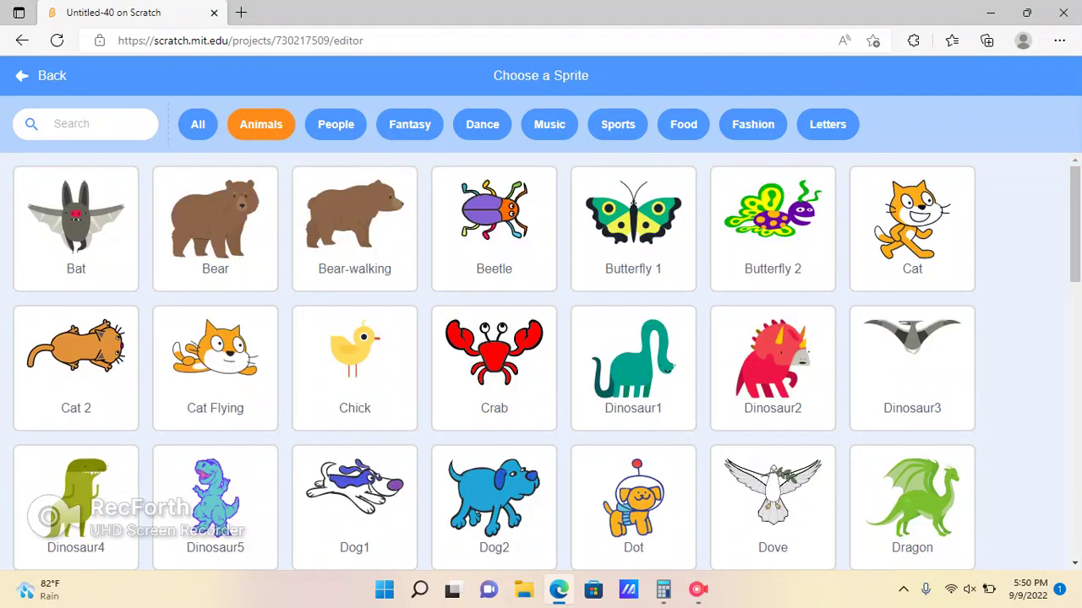
click(354, 368)
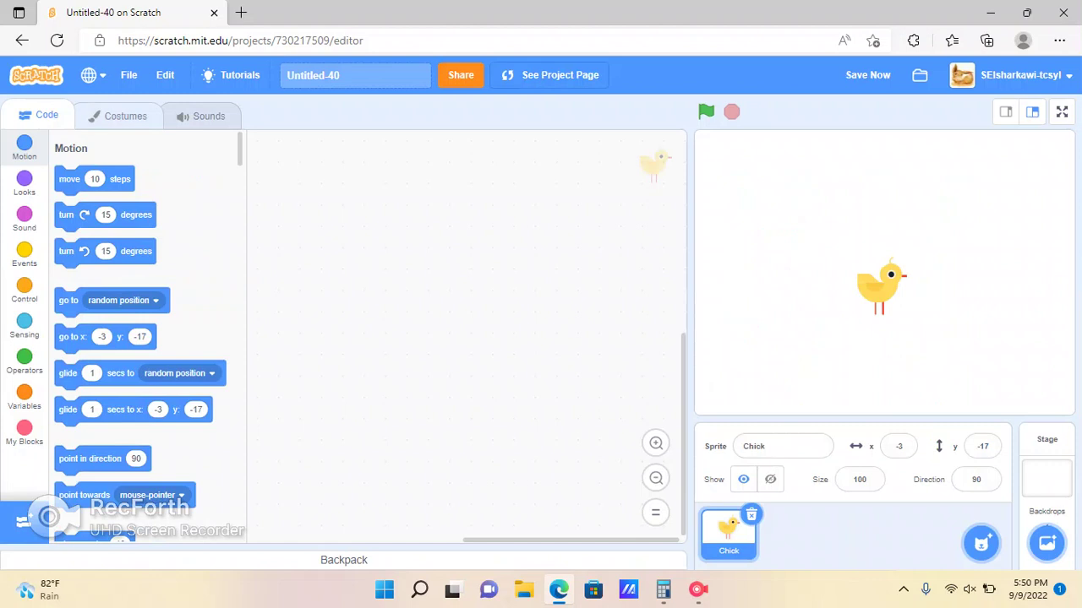
click(126, 116)
Step: Delete the chick-b and chick-c costumes and duplicate chick-a as chick-a2
click(54, 244)
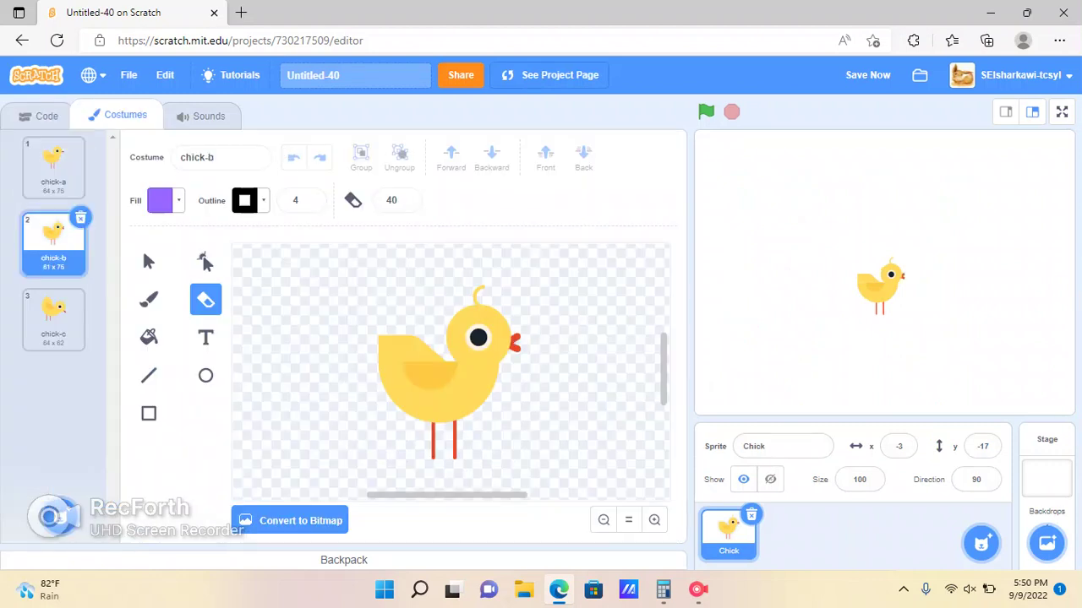
click(80, 218)
click(81, 218)
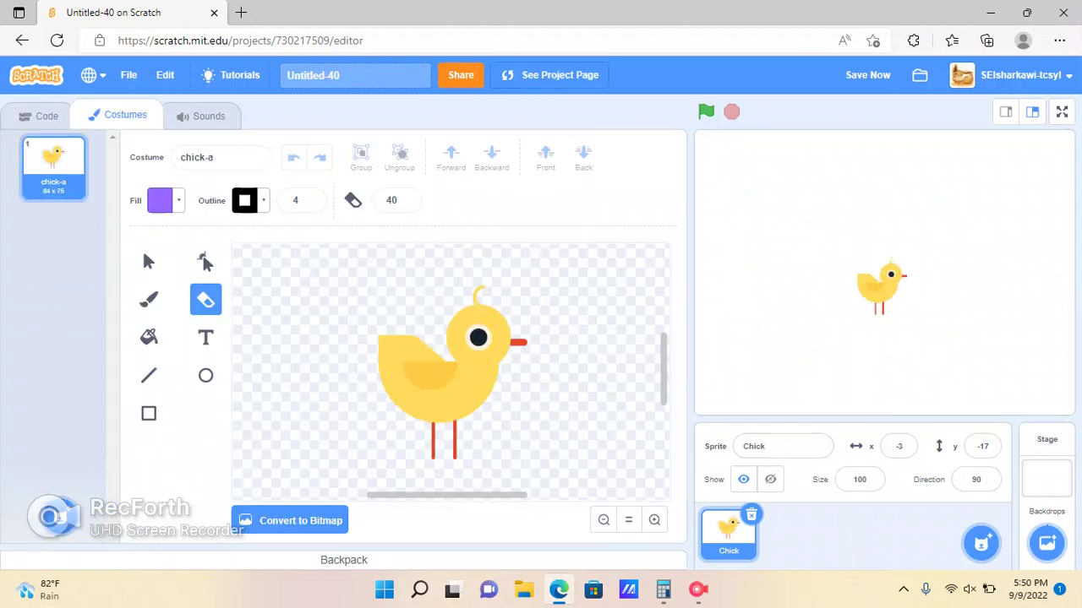
right_click(53, 167)
click(89, 180)
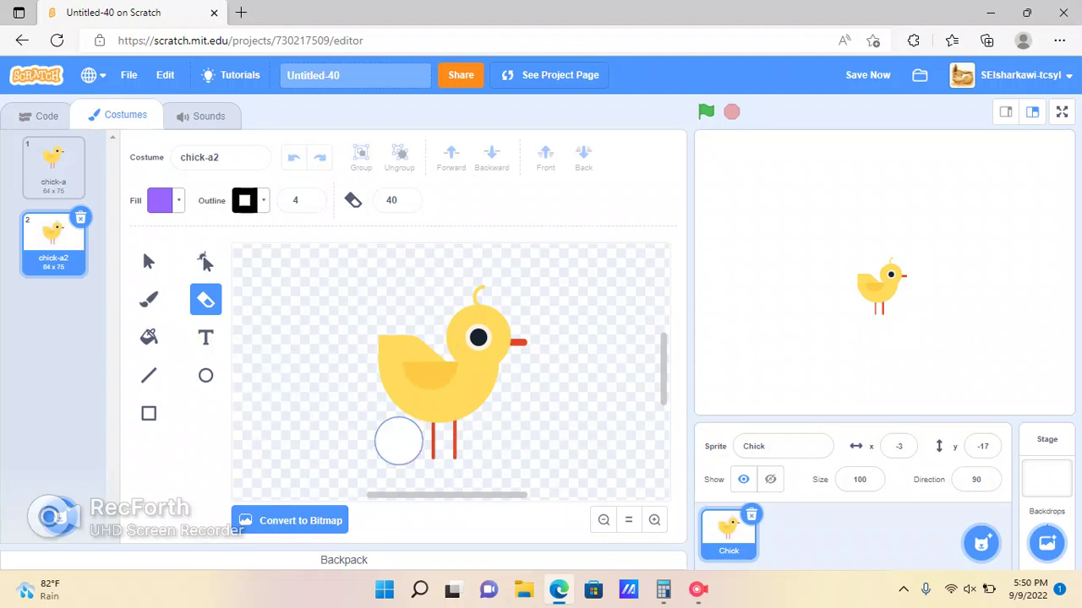
Step: In chick-a2, erase one leg and draw a diagonal leg in the sampled red outline
mouse_move(398, 442)
mouse_down()
mouse_move(478, 456)
mouse_move(468, 446)
mouse_up()
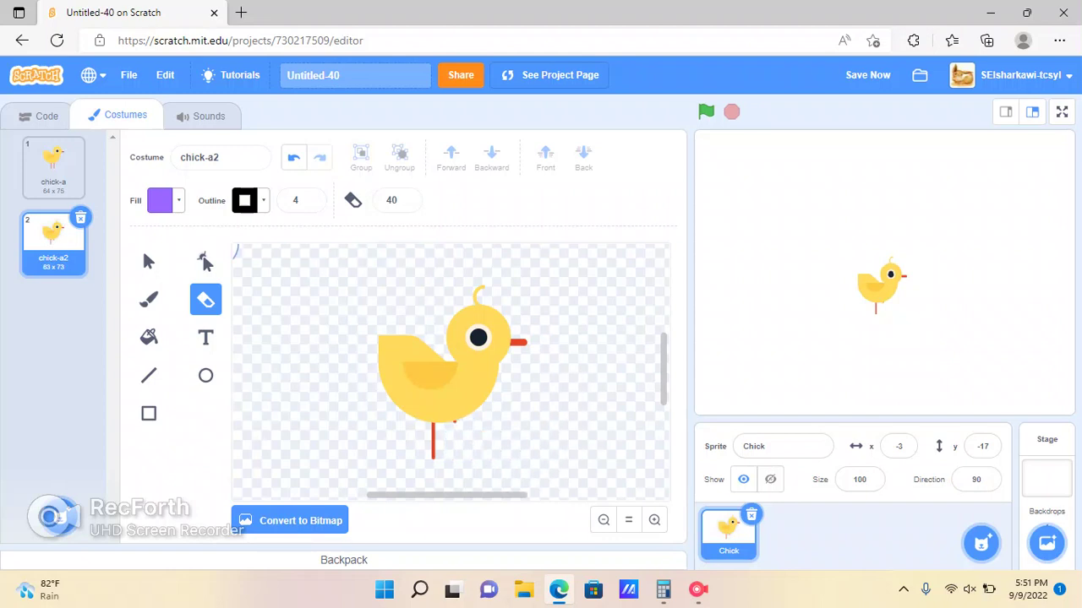
click(149, 376)
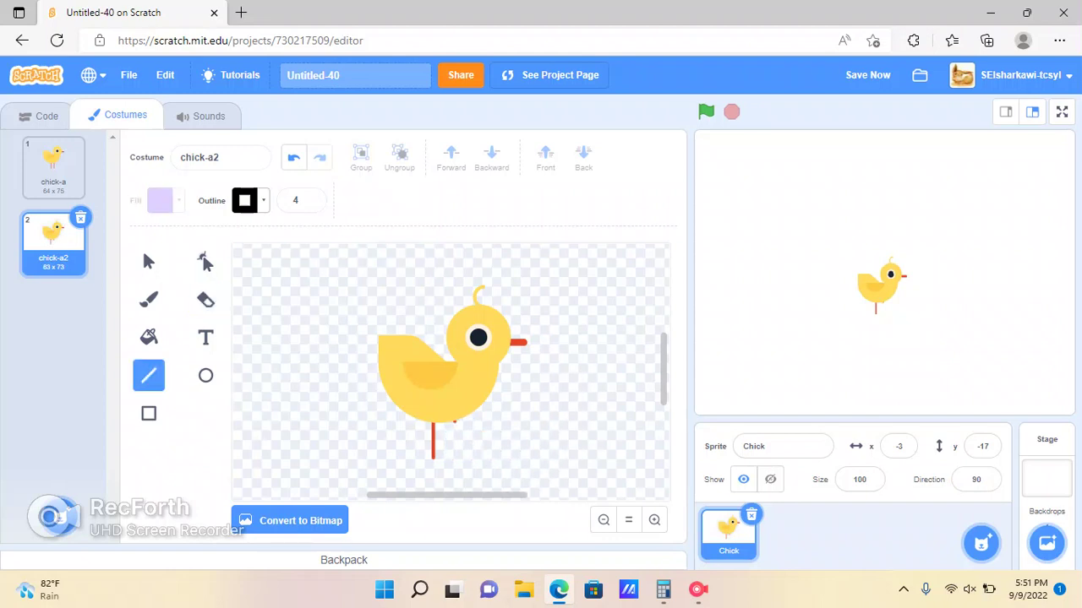
click(250, 200)
click(283, 411)
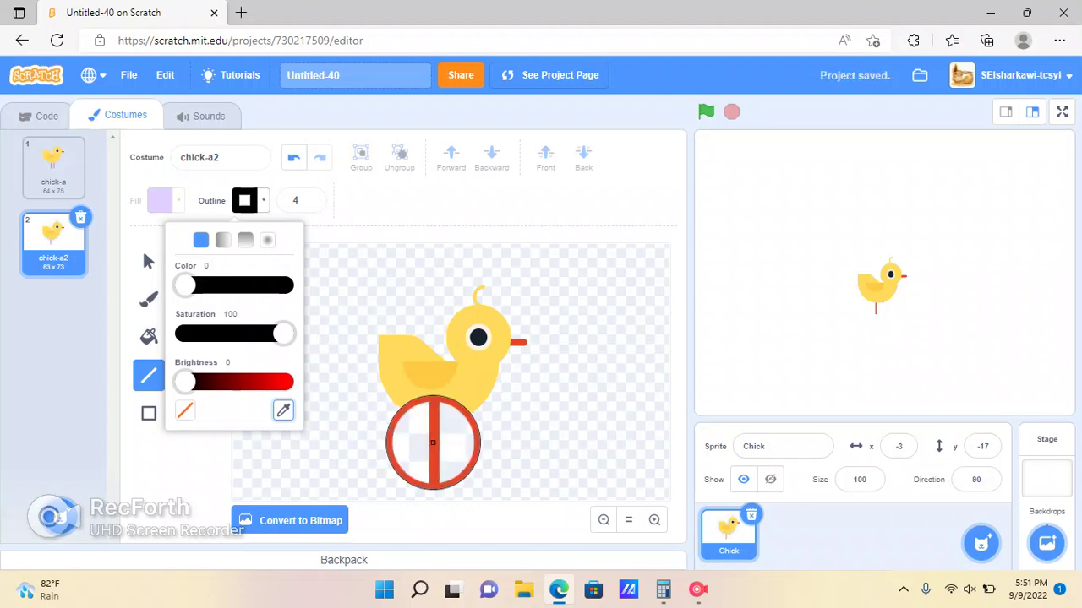
click(434, 440)
key(Escape)
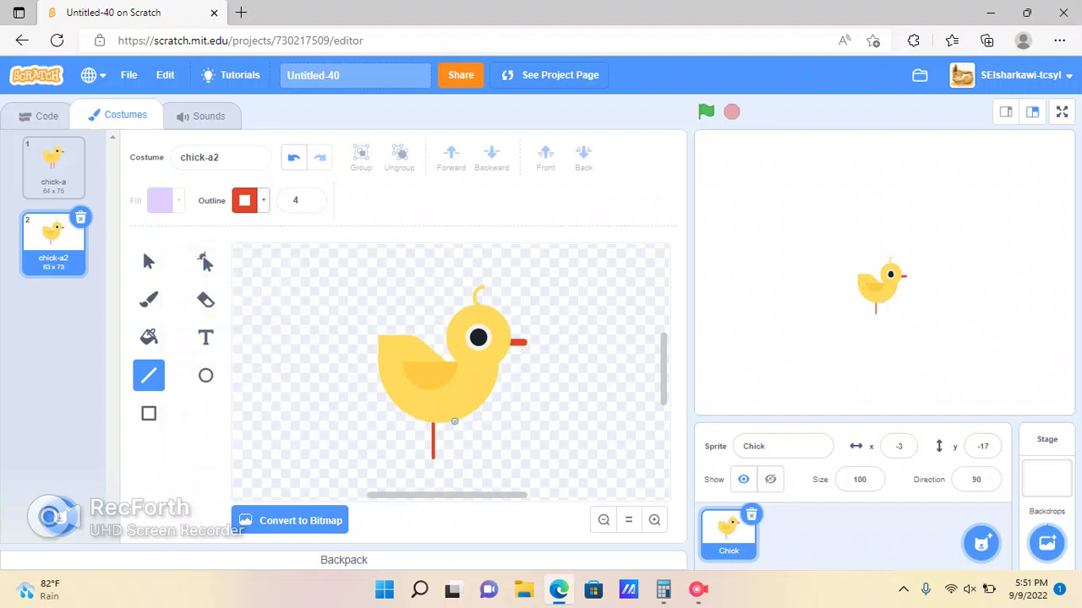
drag(454, 422, 481, 446)
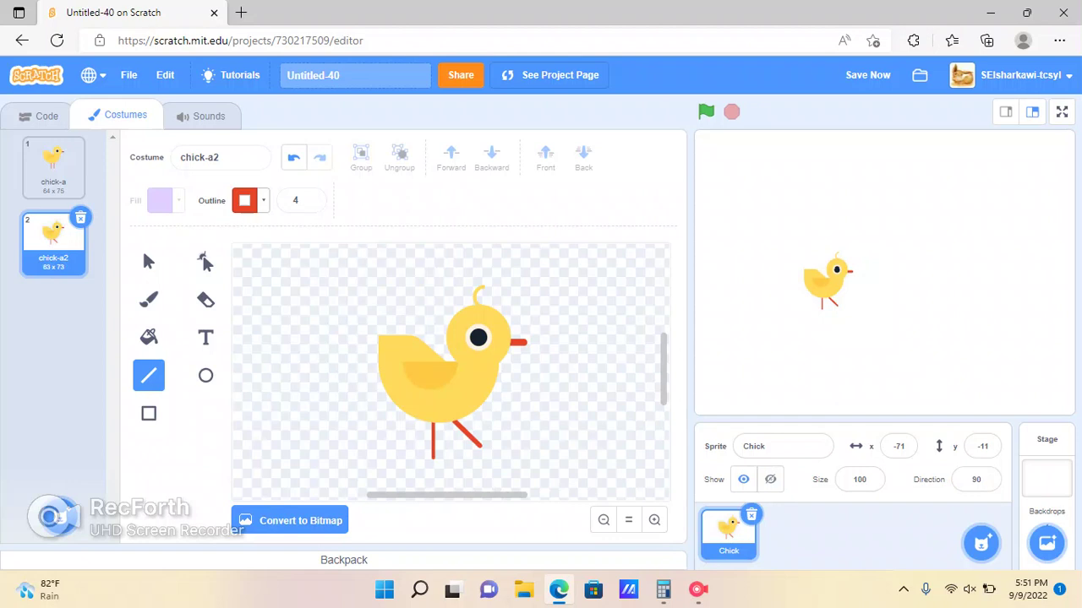
Step: Duplicate chick-a2 as chick-a3, replacing its diagonal leg with a flatter raised red leg
right_click(53, 242)
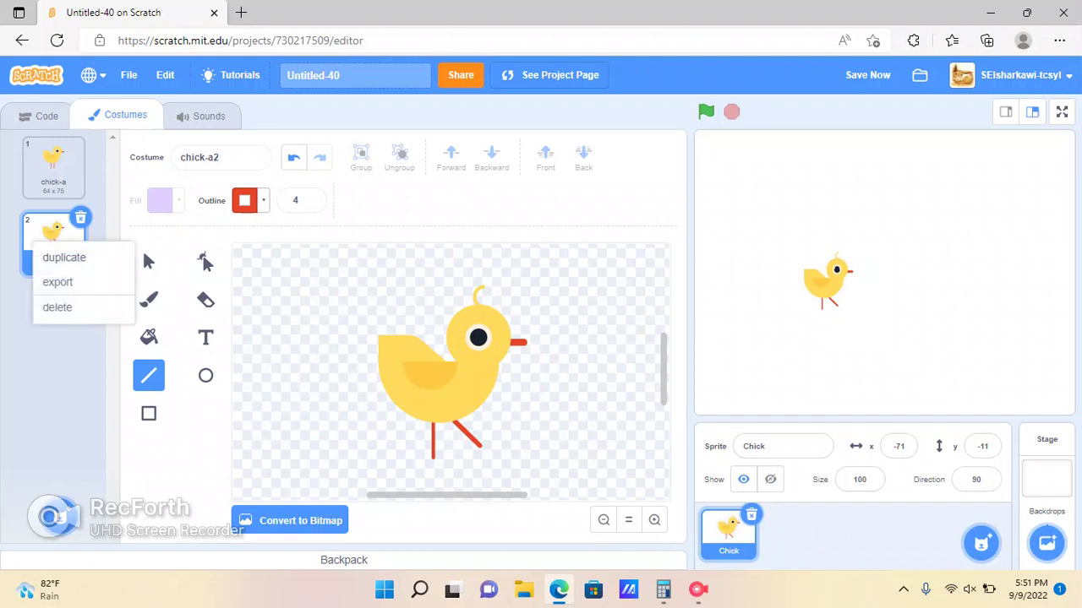
click(60, 256)
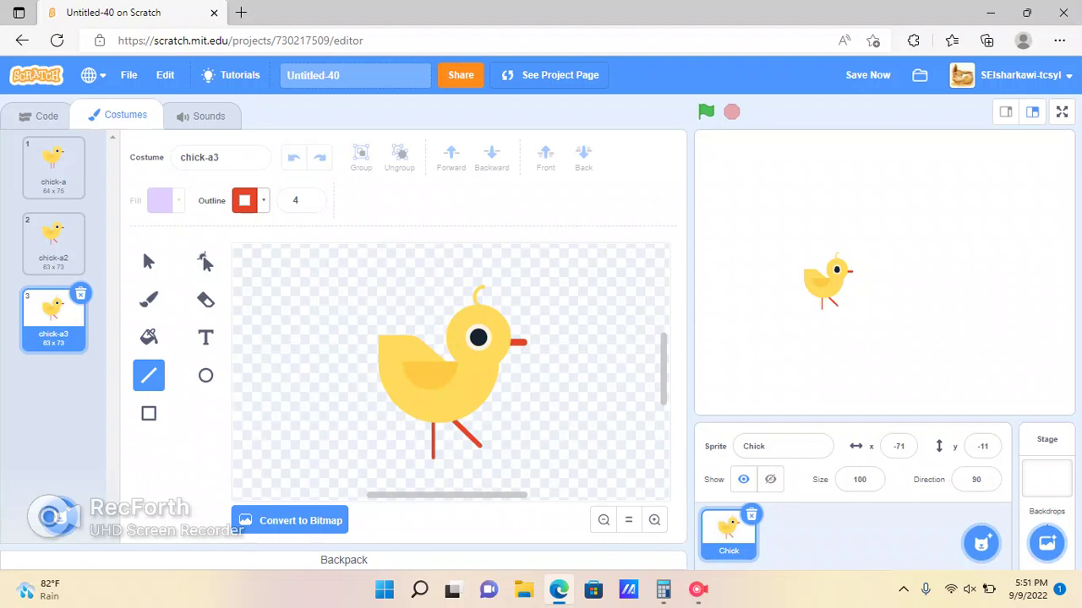
click(205, 300)
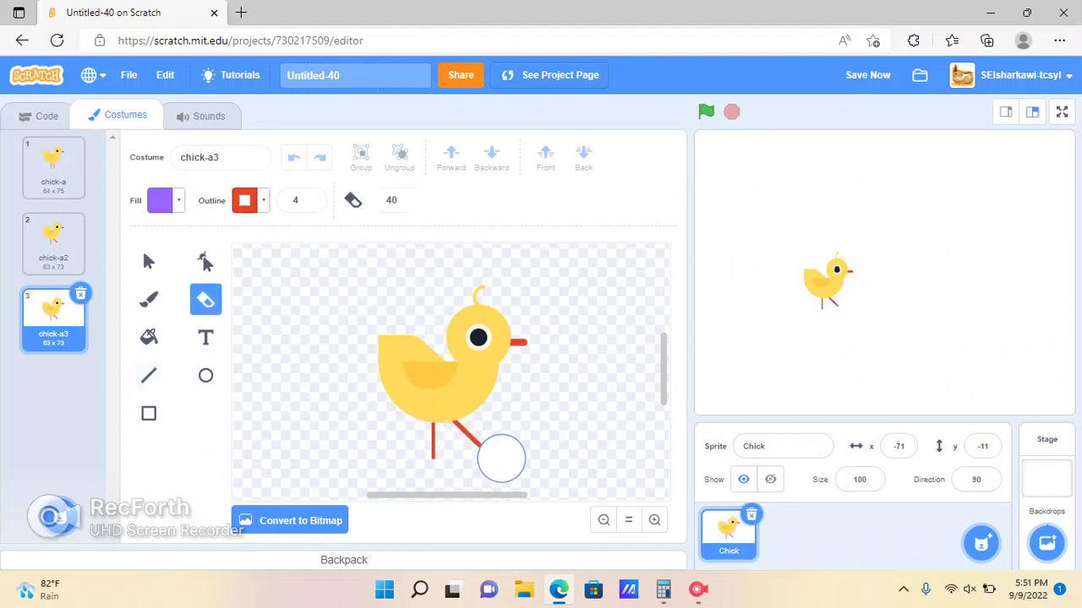
drag(499, 454, 468, 441)
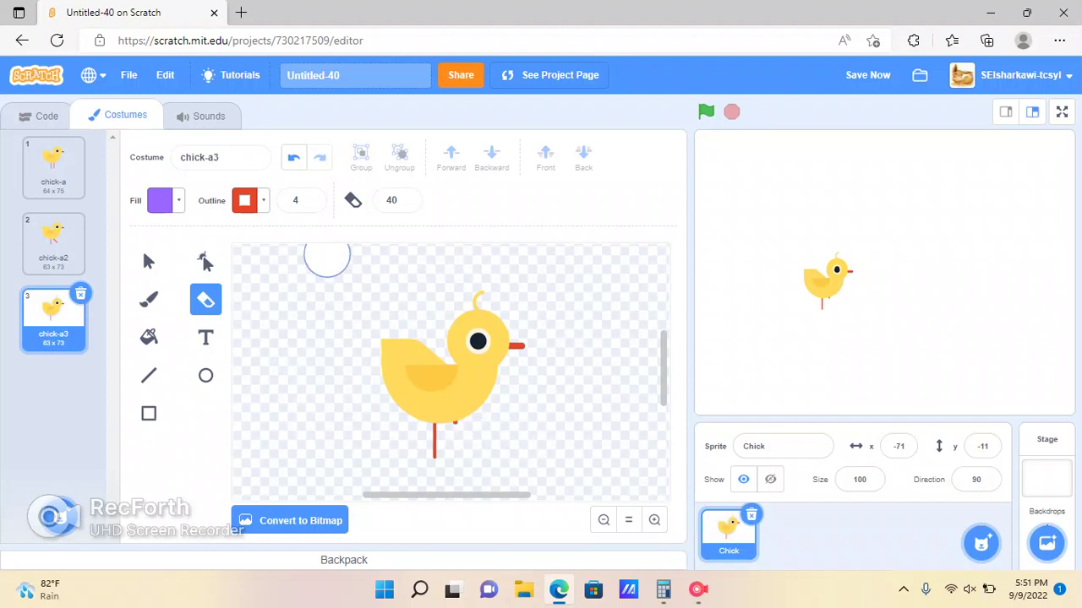
click(149, 376)
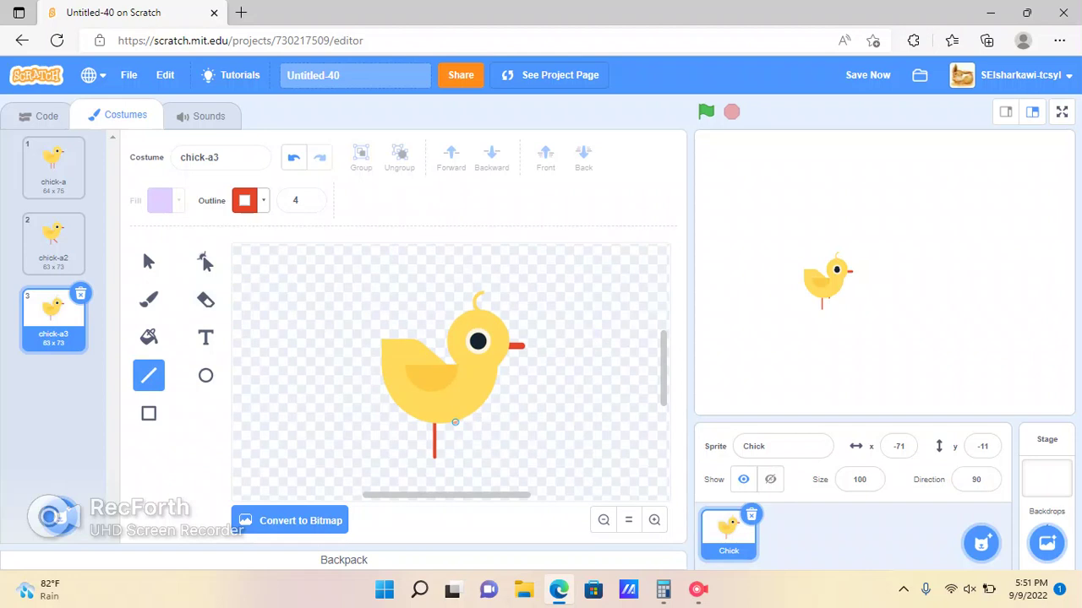
drag(455, 422, 498, 427)
right_click(57, 328)
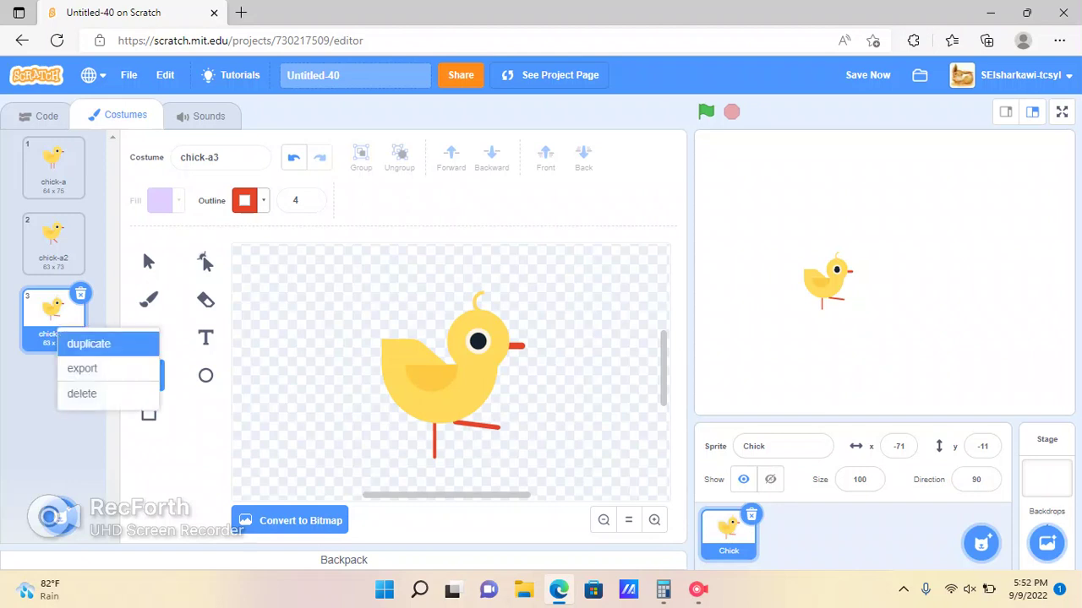
Step: Create chick-a4 from chick-a3, replacing the raised horizontal leg with a diagonal red one
click(97, 342)
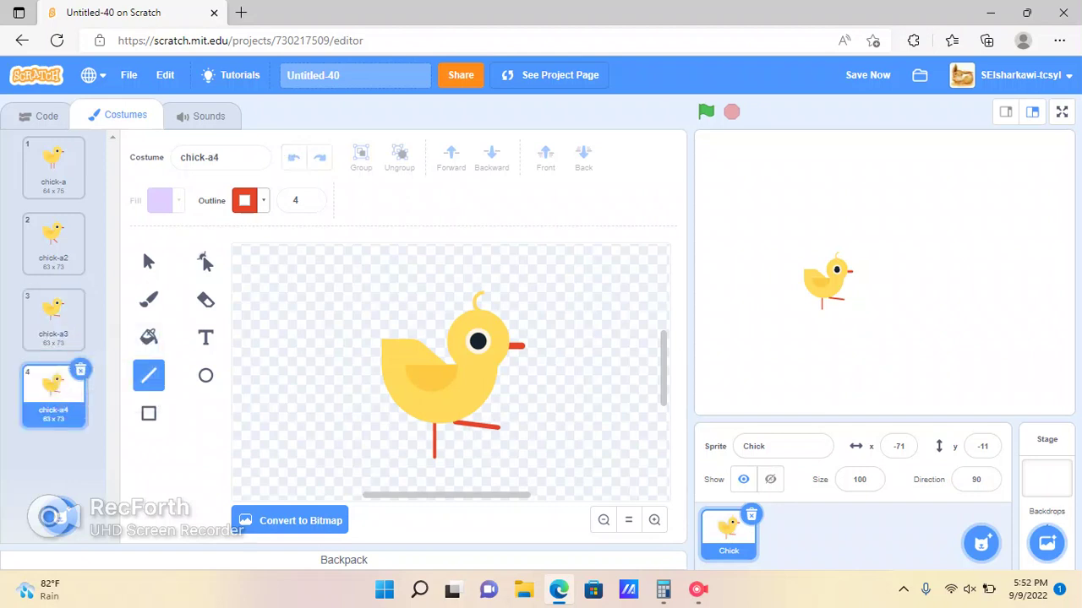
click(205, 300)
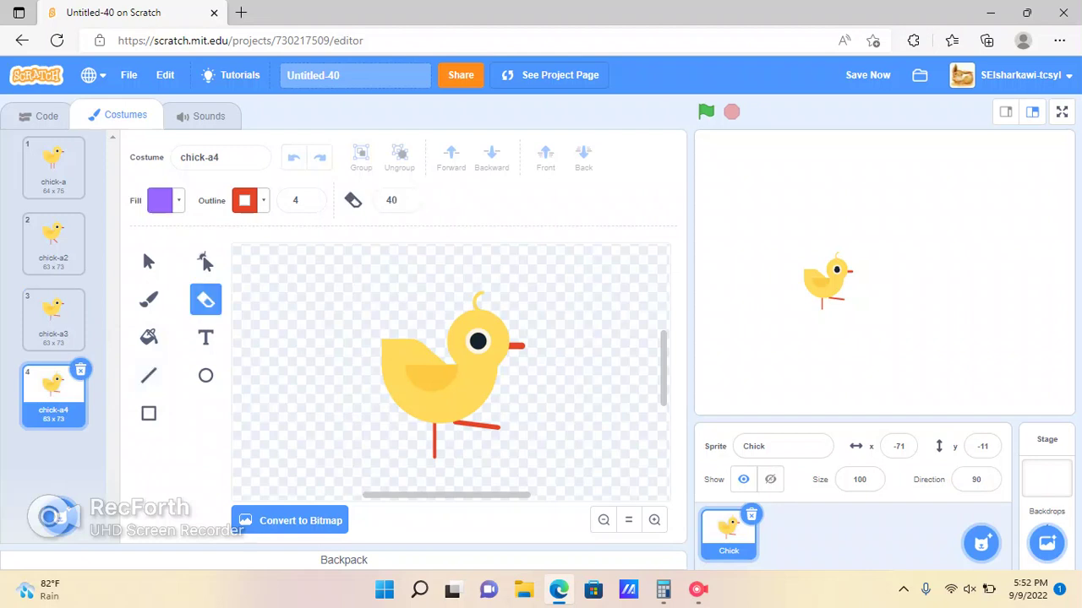
drag(495, 435, 468, 441)
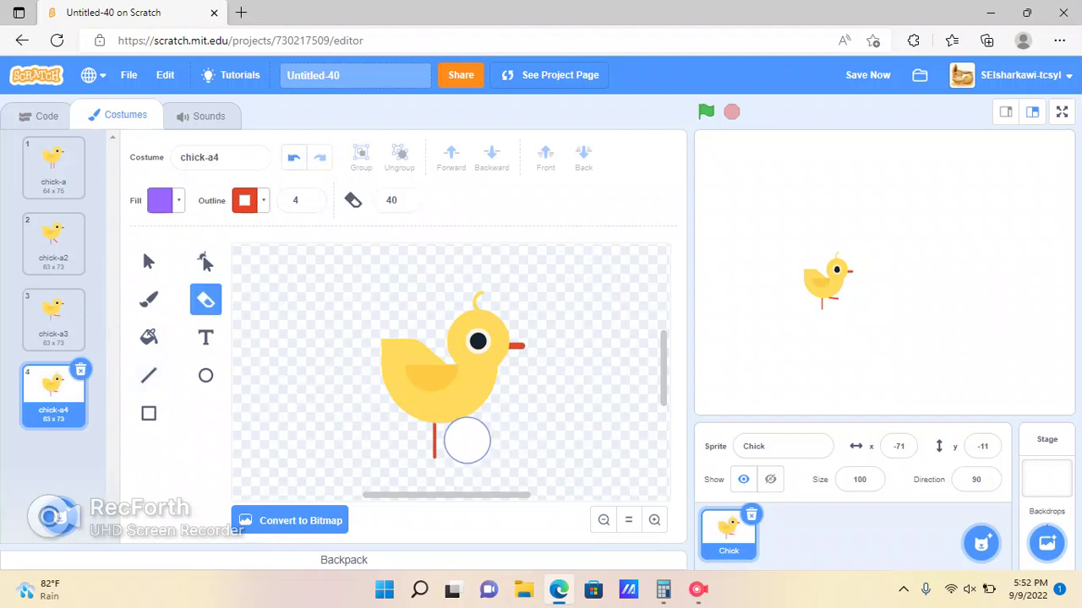
click(148, 376)
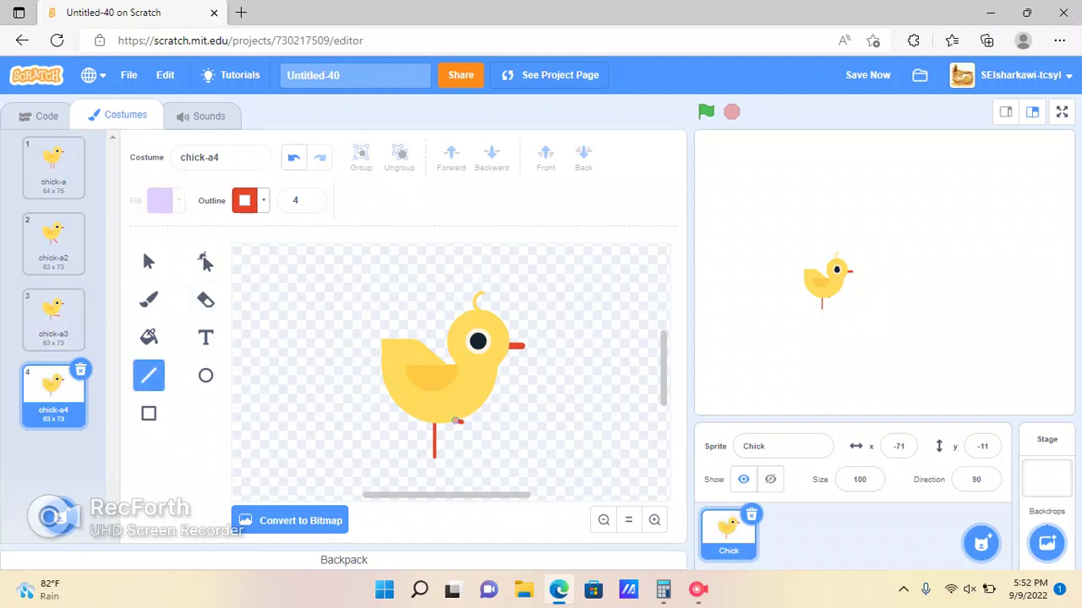
drag(455, 421, 482, 449)
Step: Duplicate chick-a4 as chick-a5, replacing its diagonal right leg with a straight vertical leg
right_click(54, 389)
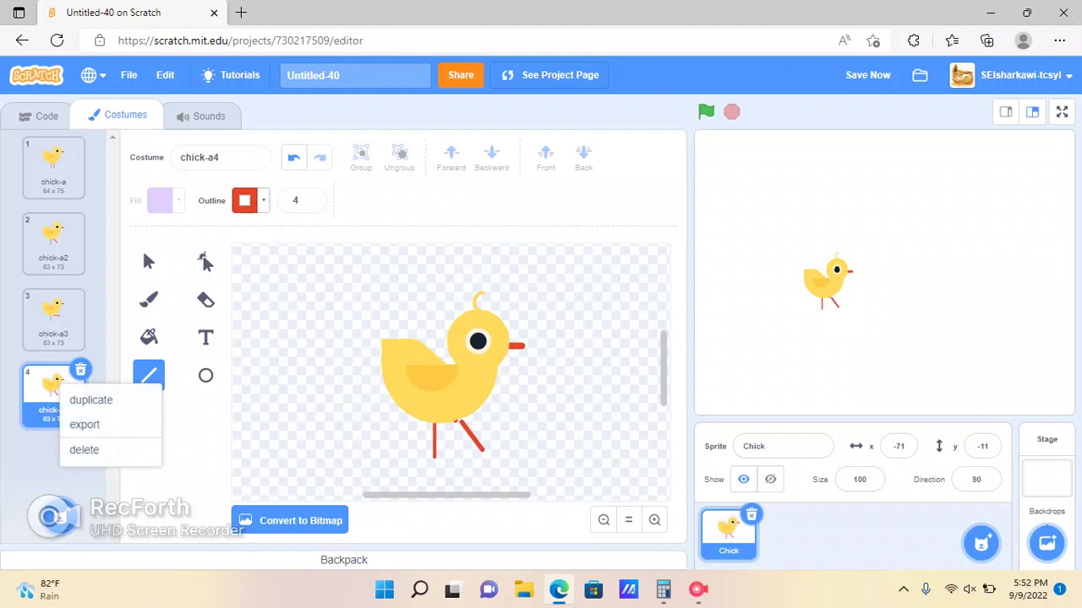
click(92, 400)
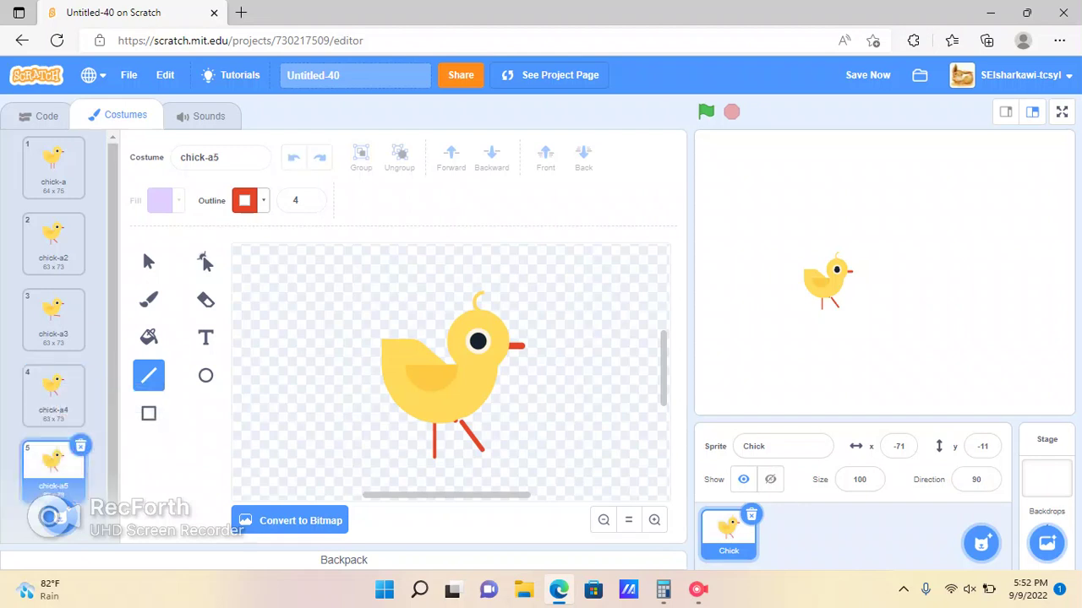
click(206, 300)
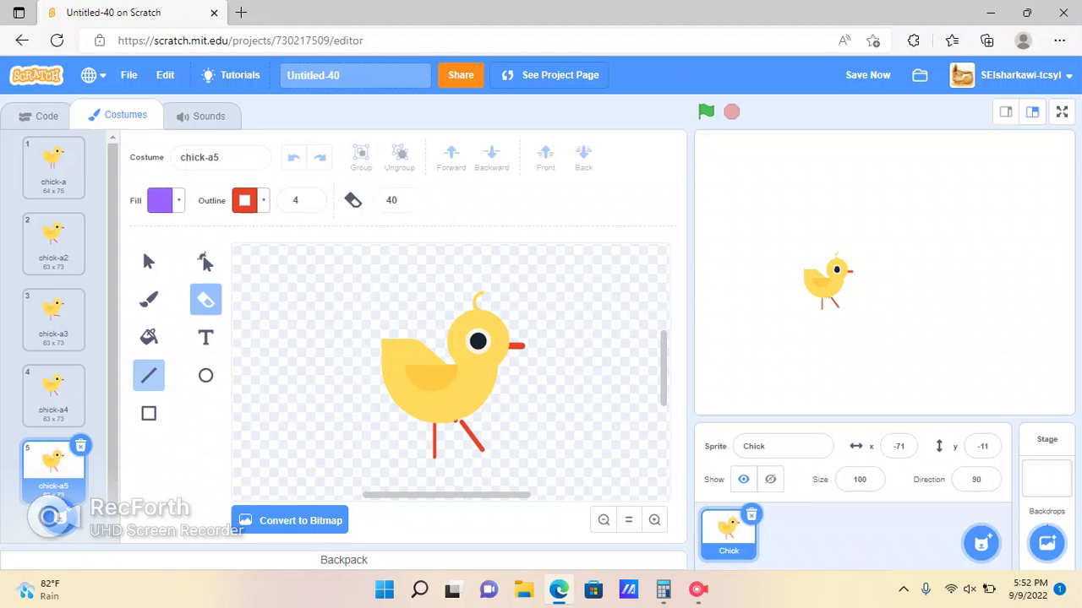
drag(503, 452, 473, 443)
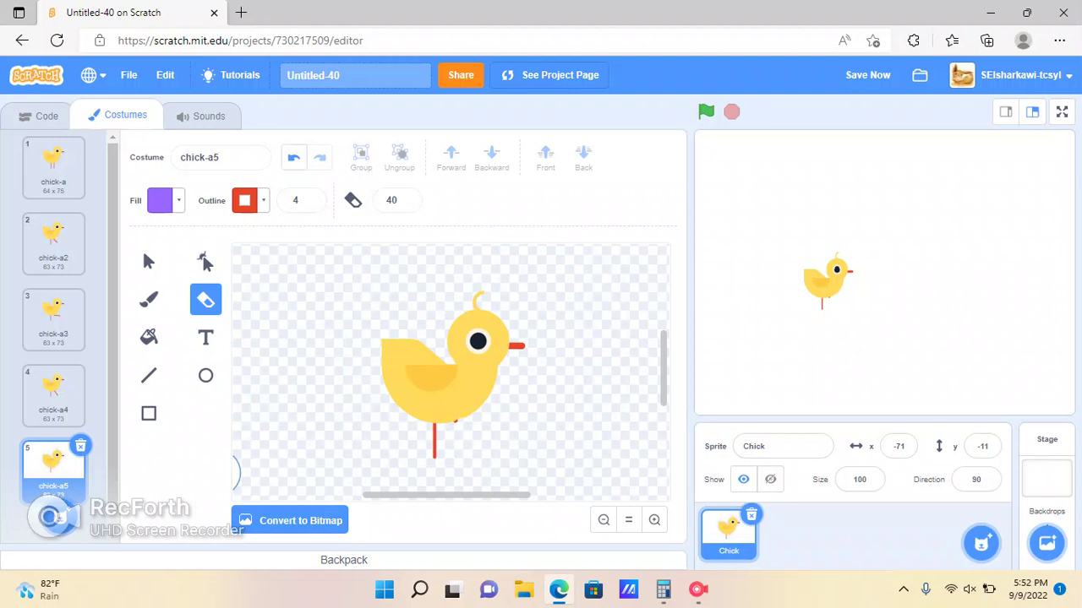
click(149, 376)
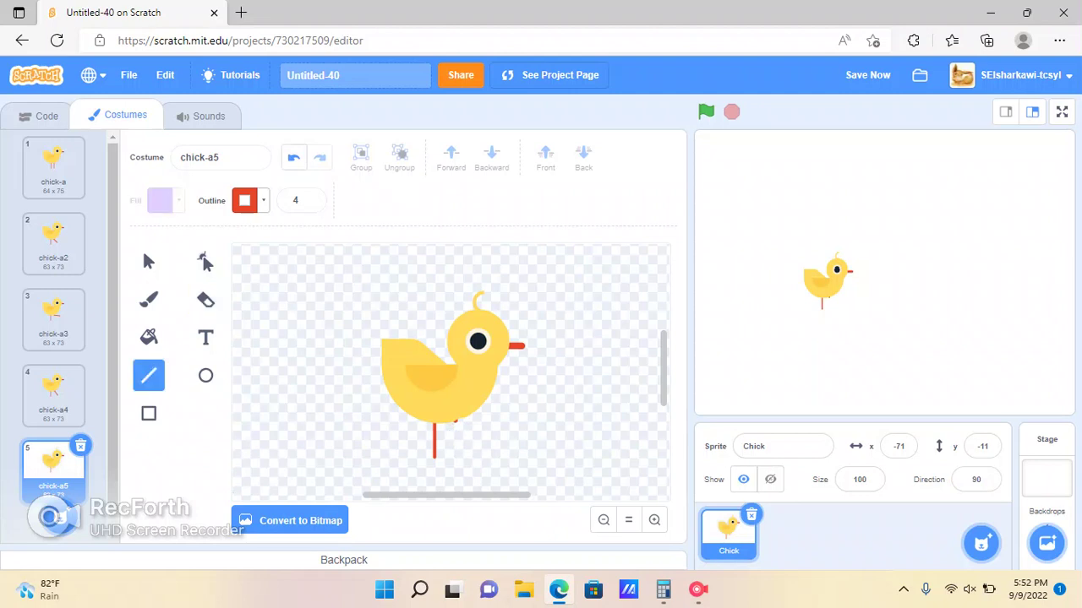
drag(455, 420, 456, 460)
right_click(54, 465)
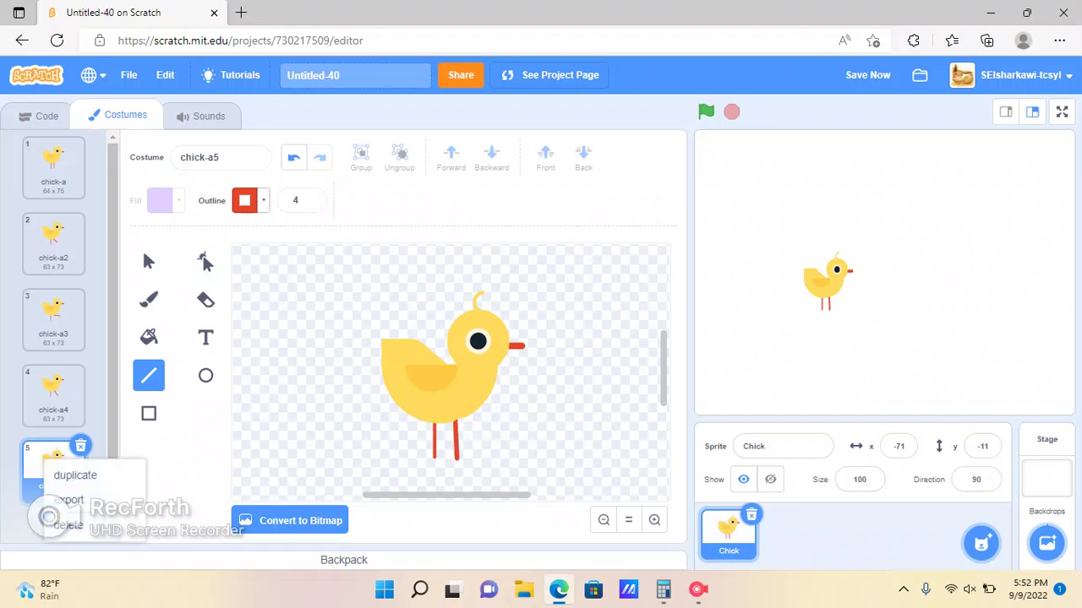
Step: Copy chick-a5 as chick-a6, erase part of its right leg, and undo a stray black line
click(85, 476)
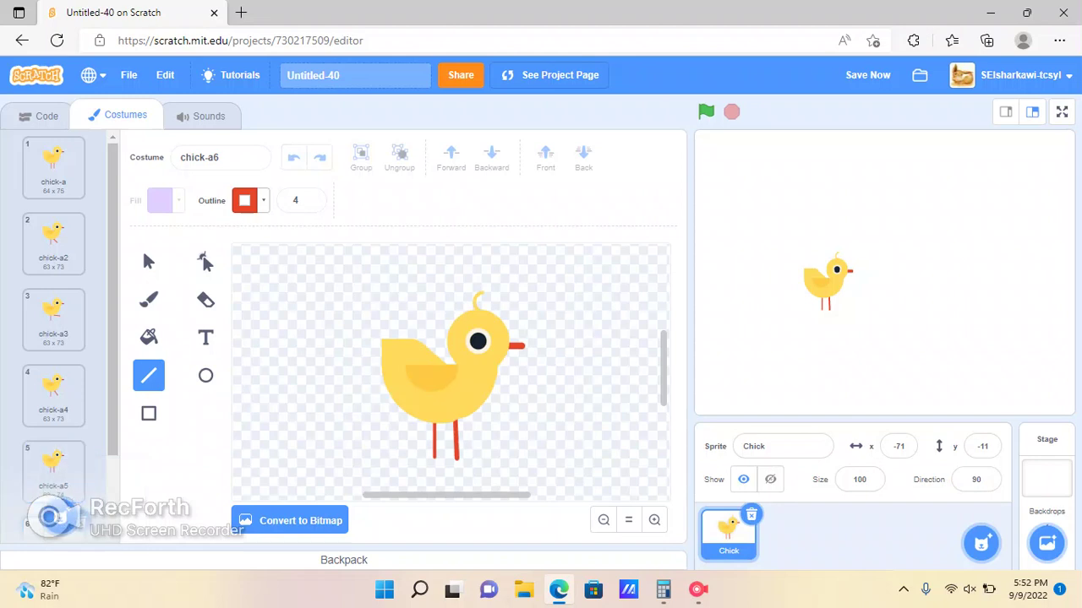
click(205, 300)
drag(461, 469, 461, 427)
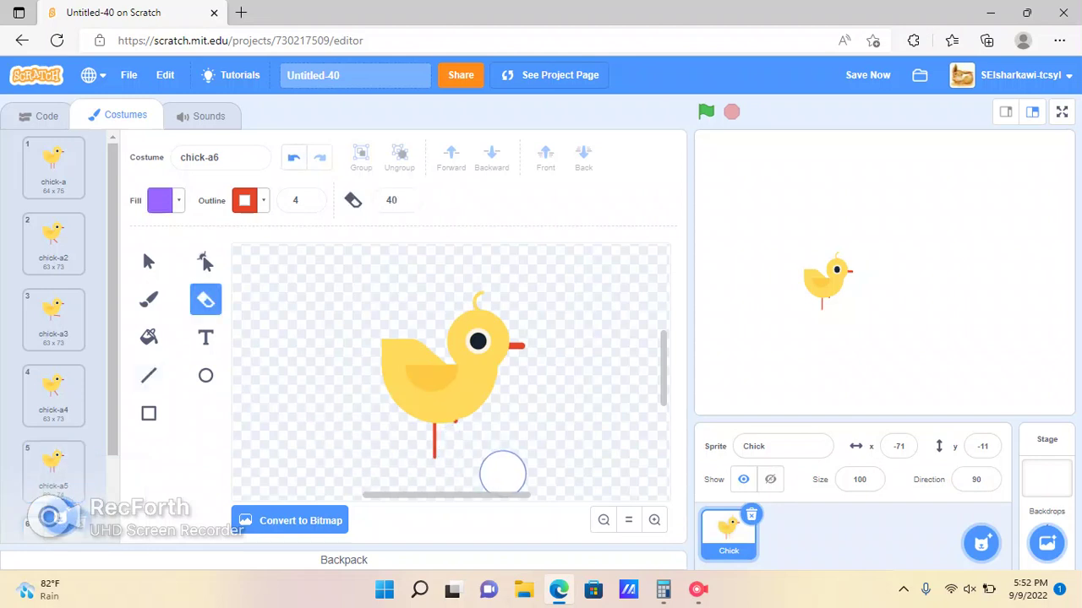
click(148, 375)
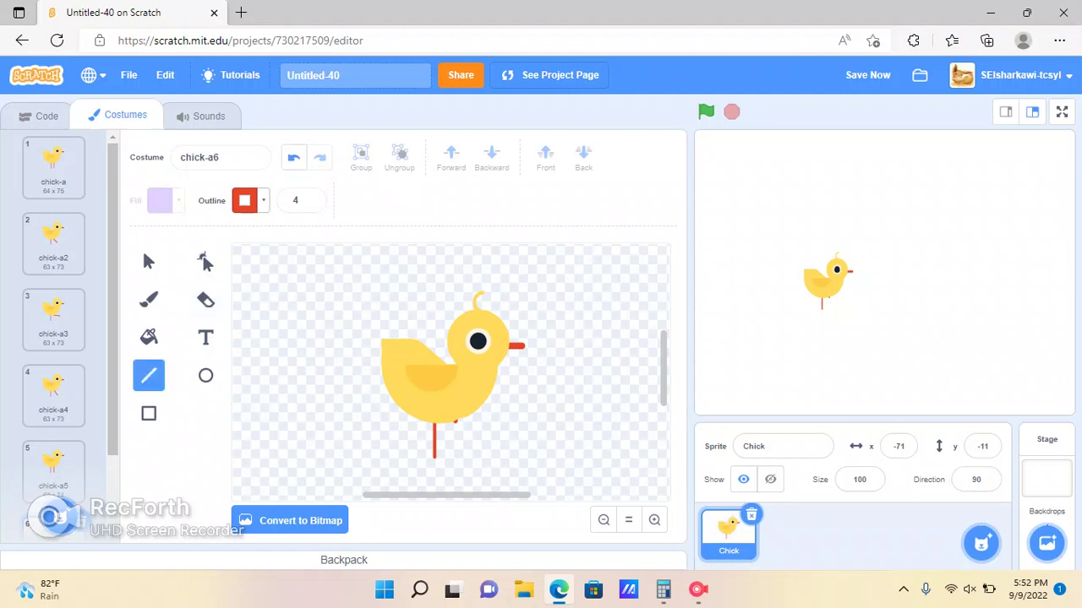
click(310, 197)
click(310, 204)
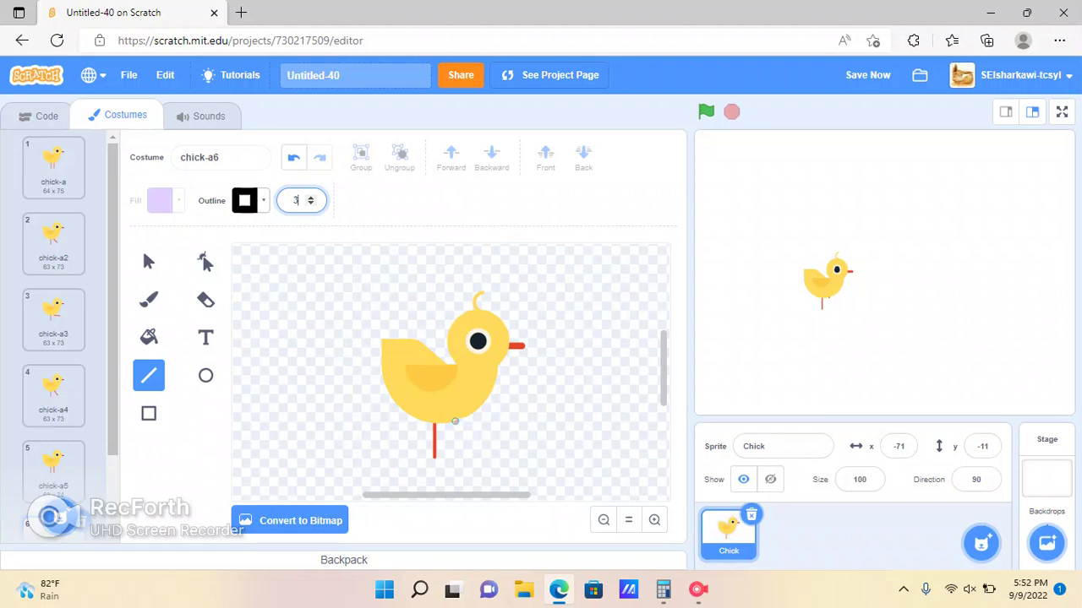
drag(456, 420, 454, 444)
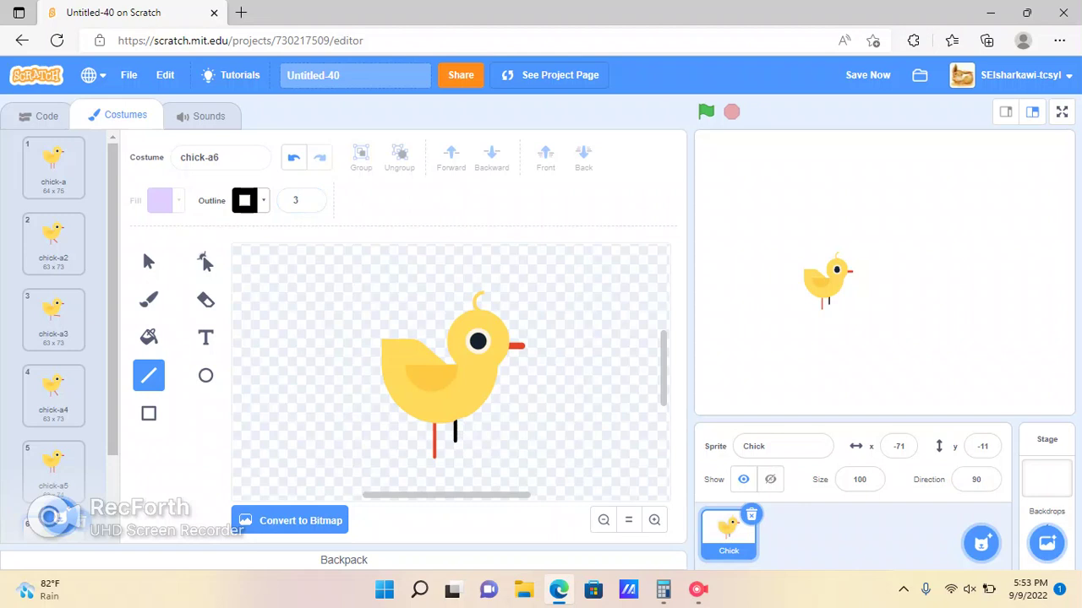
key(ctrl+z)
Step: Sample the red, redraw a straight leg, and replace the left leg with a crossing diagonal
click(246, 200)
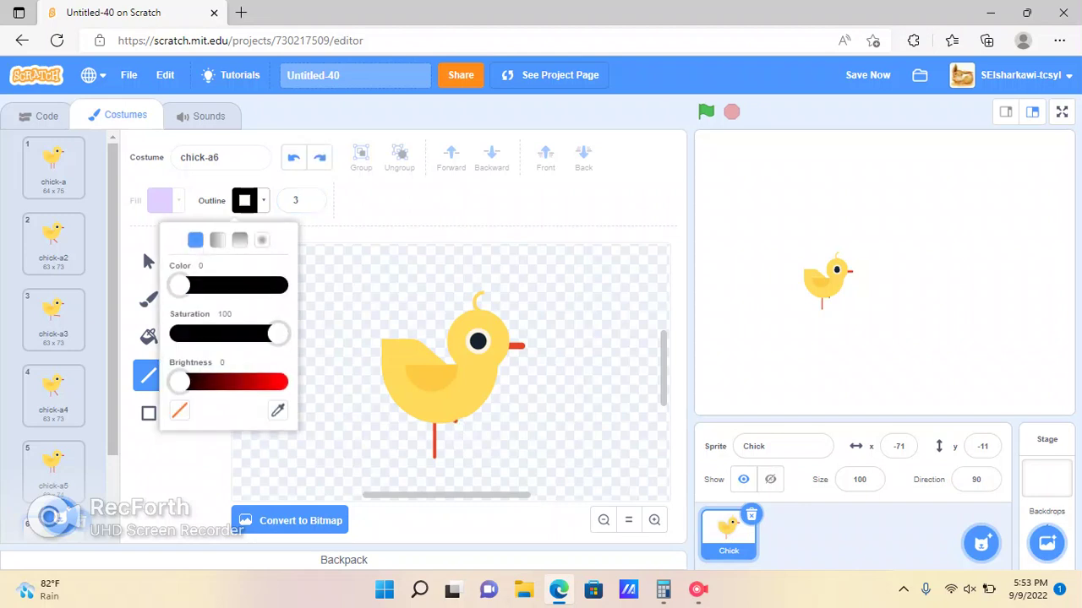
click(277, 410)
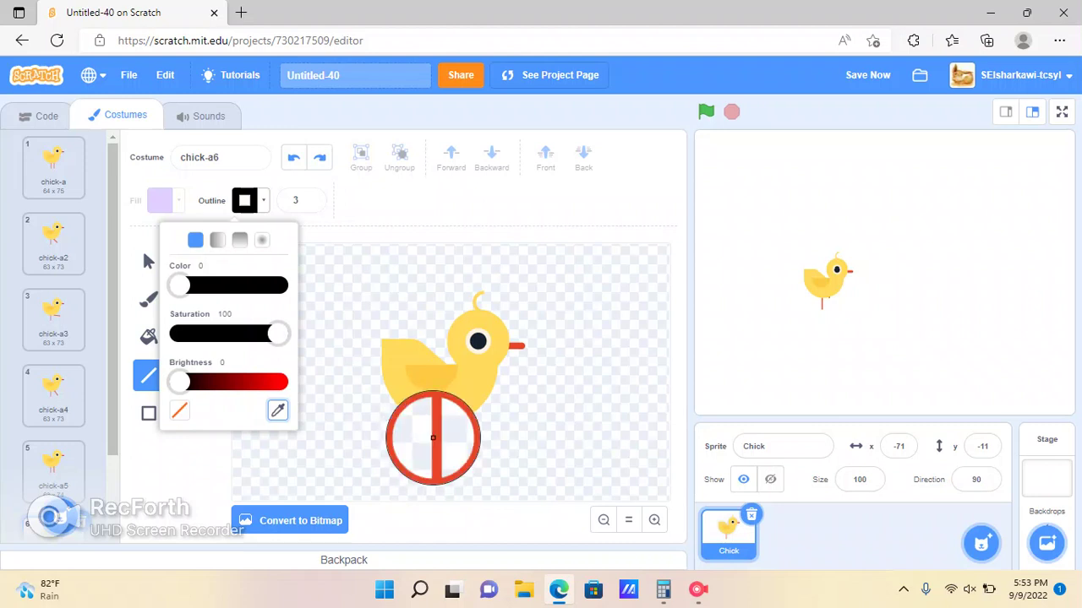
click(433, 438)
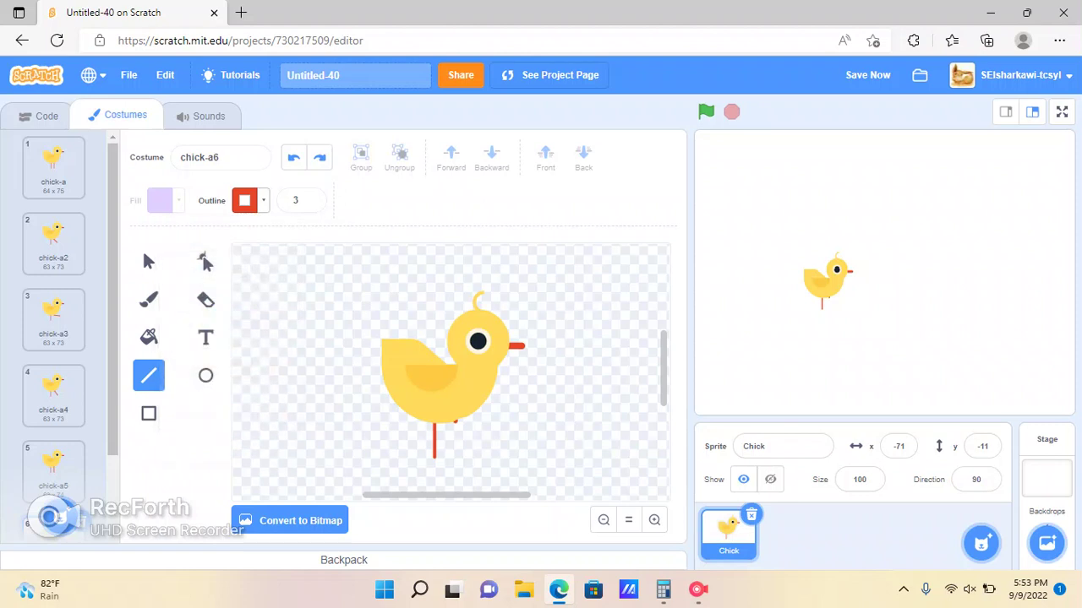
drag(455, 421, 455, 454)
click(206, 300)
drag(410, 435, 422, 450)
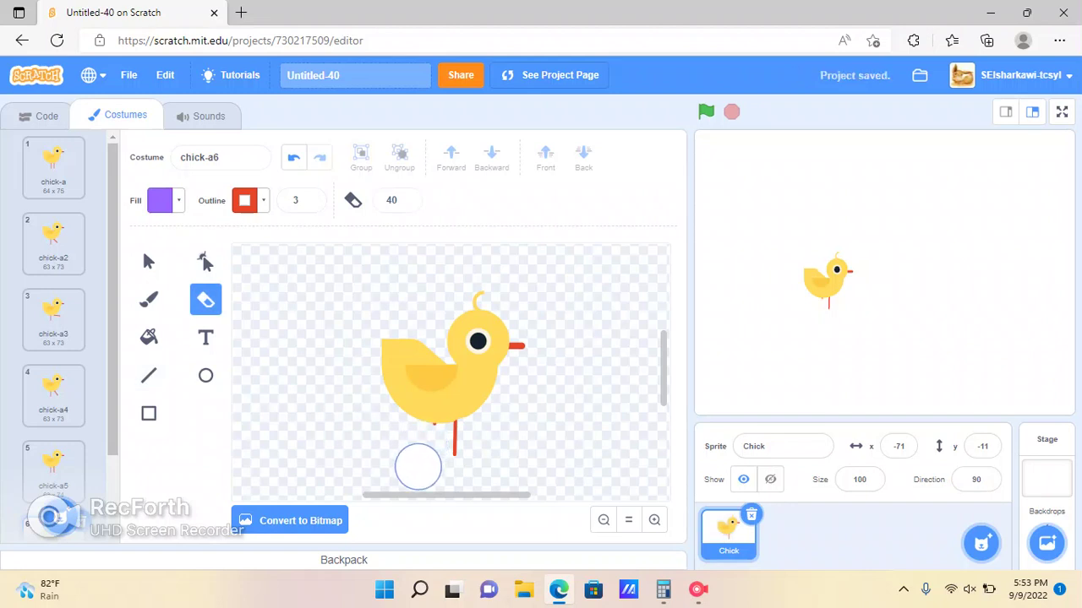
click(148, 376)
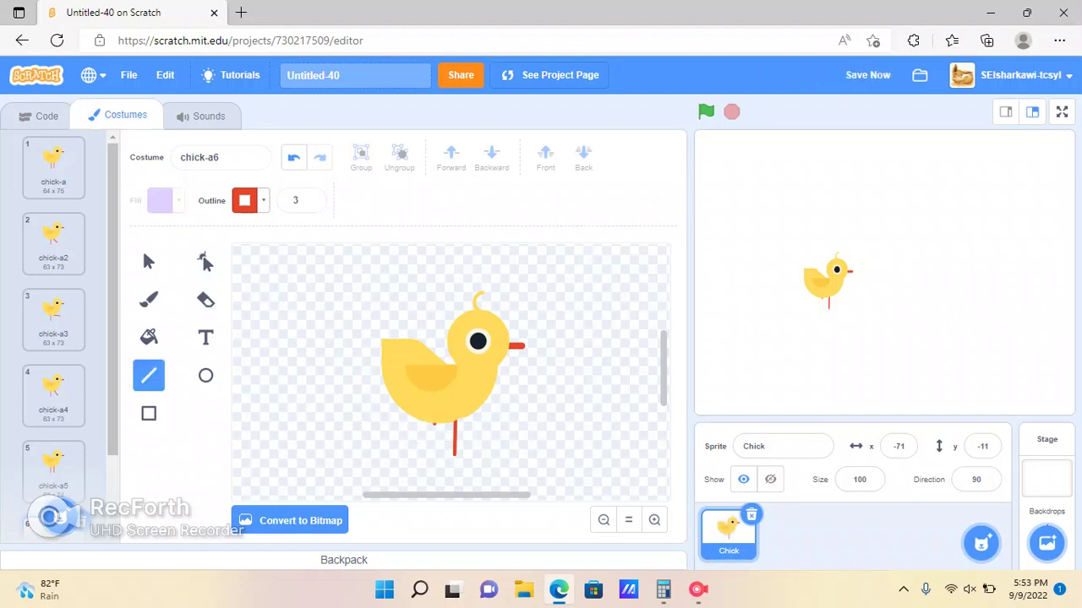
drag(433, 423, 463, 445)
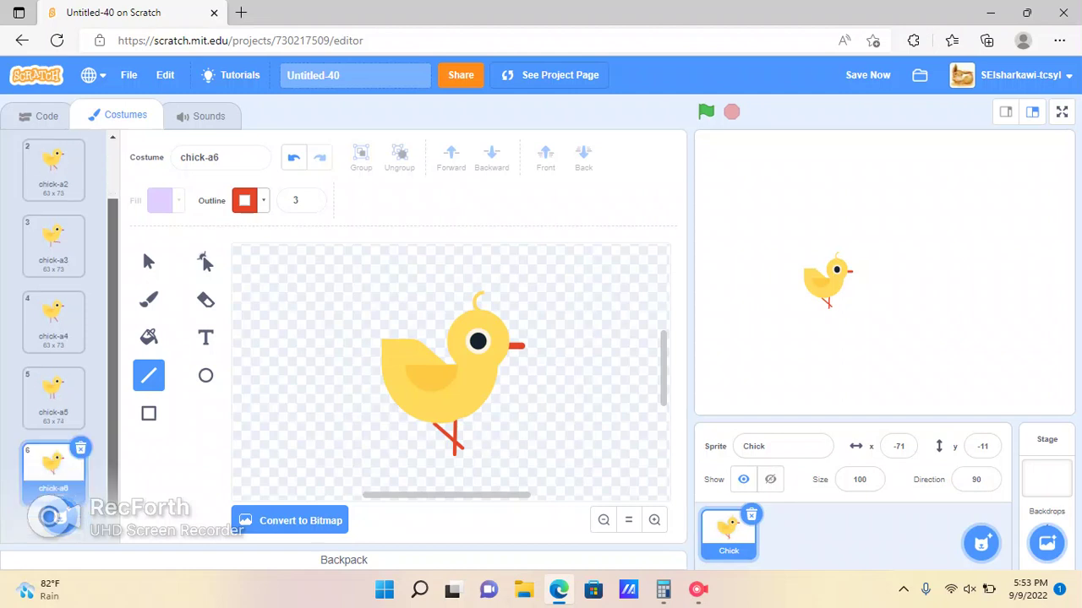
scroll(53, 338, down, 1)
Step: Copy chick-a6 as chick-a7, erase part of a leg, and draw a parallel diagonal red leg
right_click(53, 440)
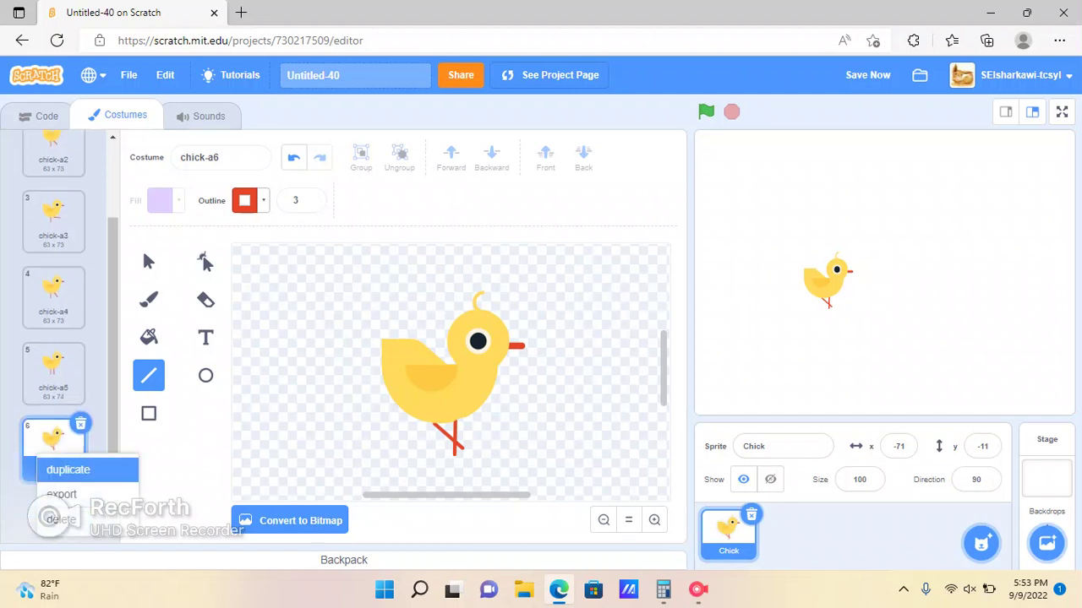
click(67, 470)
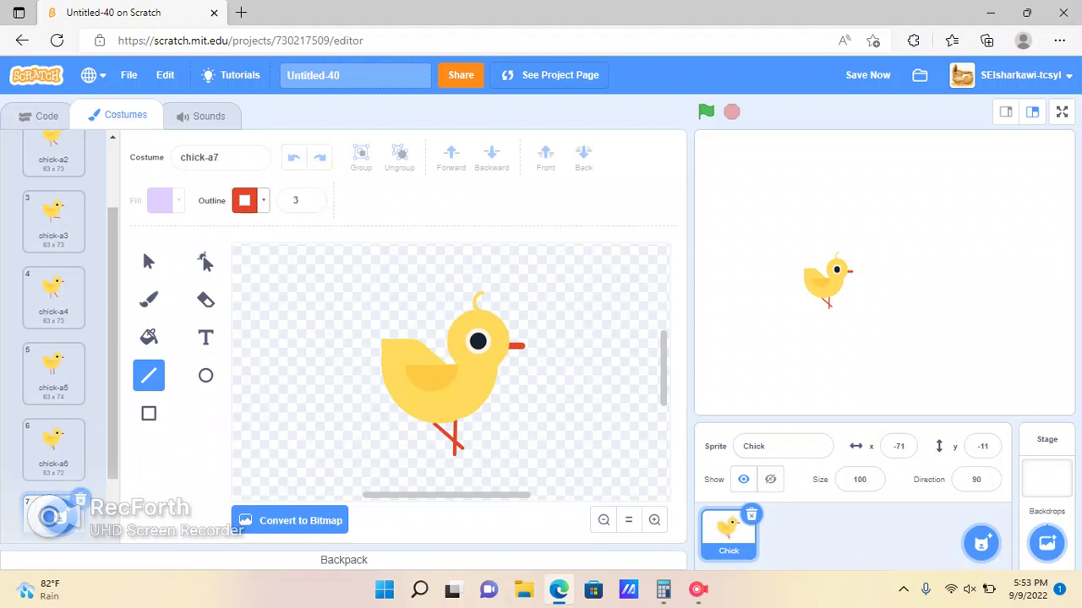
click(206, 299)
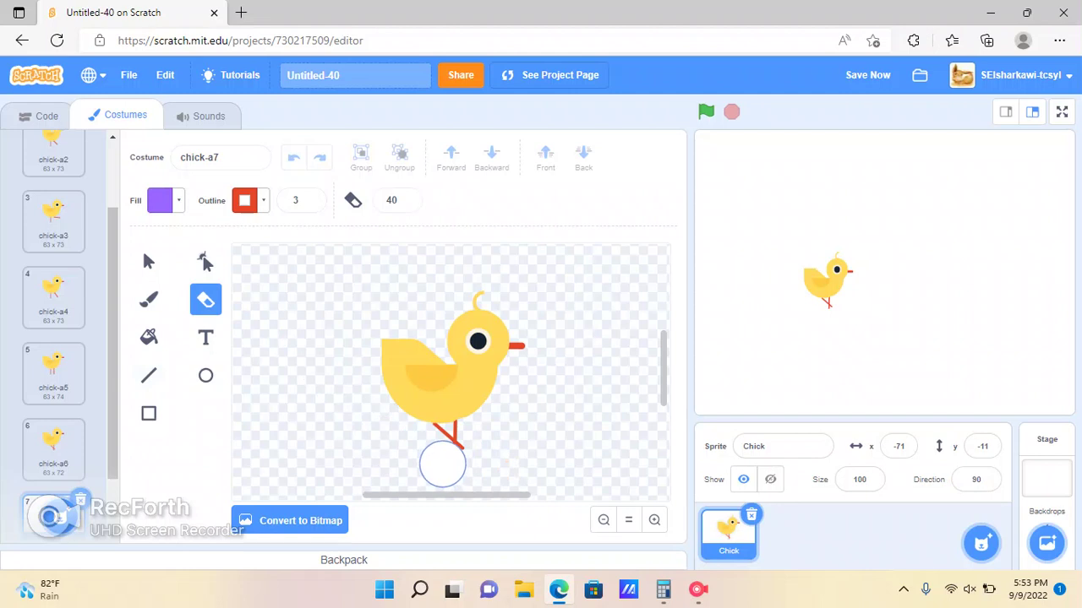
drag(442, 463, 414, 440)
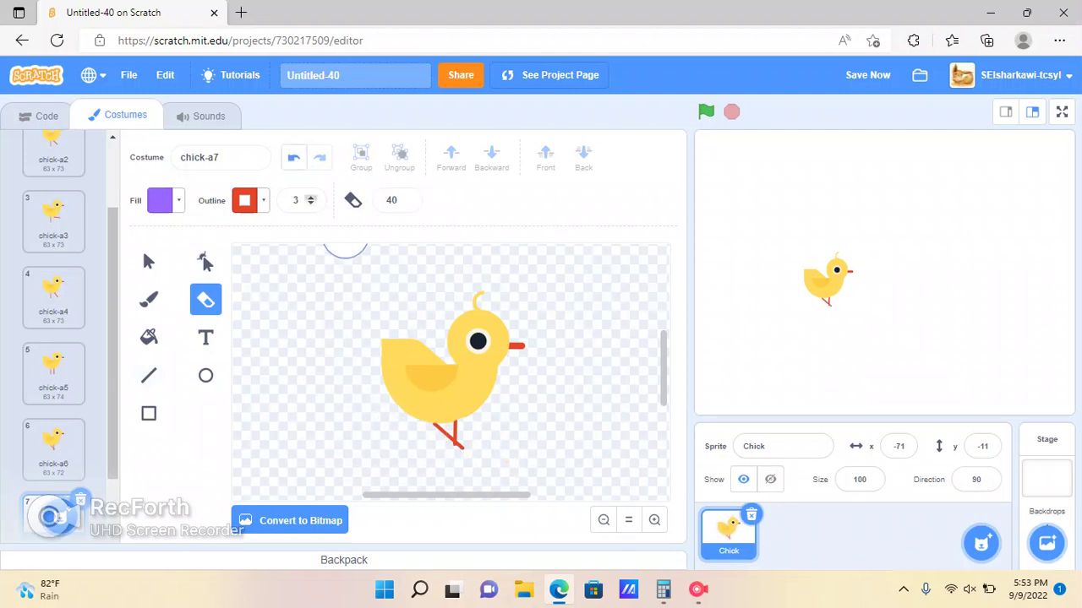
double_click(391, 200)
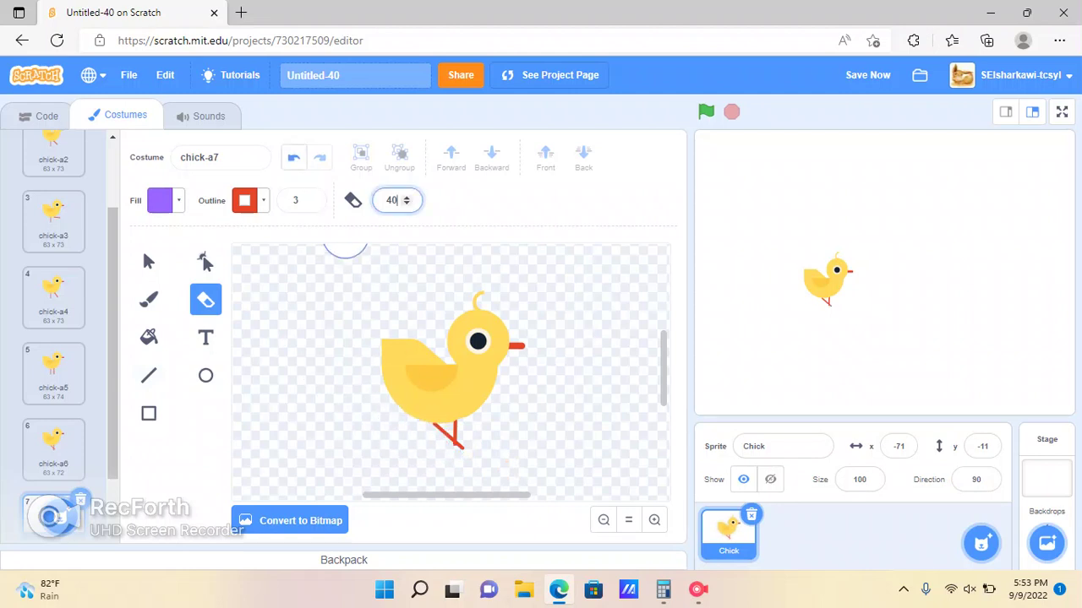
text(10)
click(456, 433)
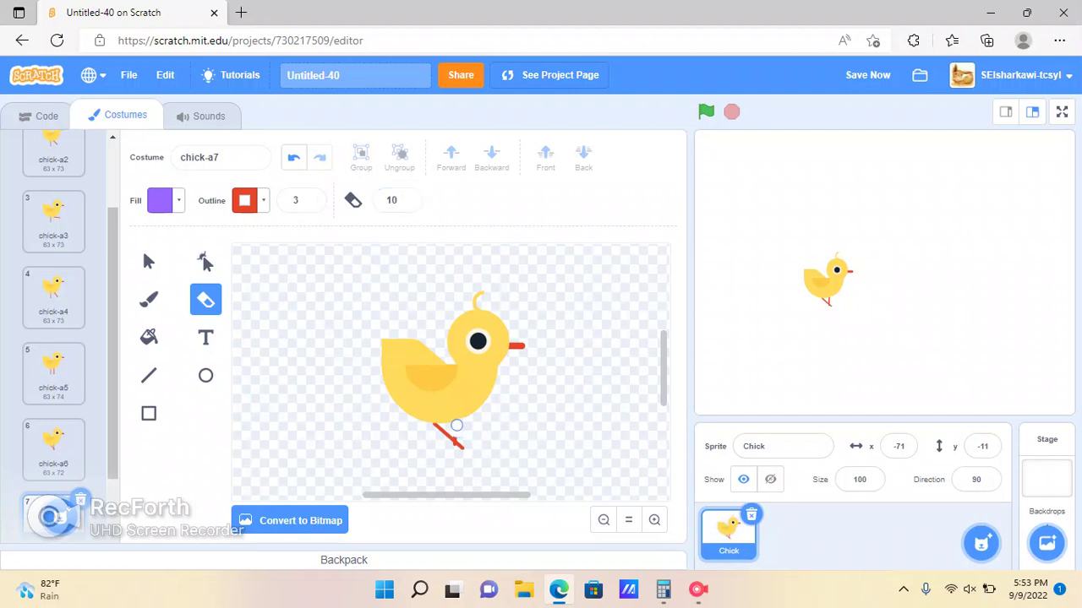
mouse_move(456, 433)
mouse_down()
mouse_move(451, 449)
mouse_move(458, 437)
mouse_up()
click(149, 376)
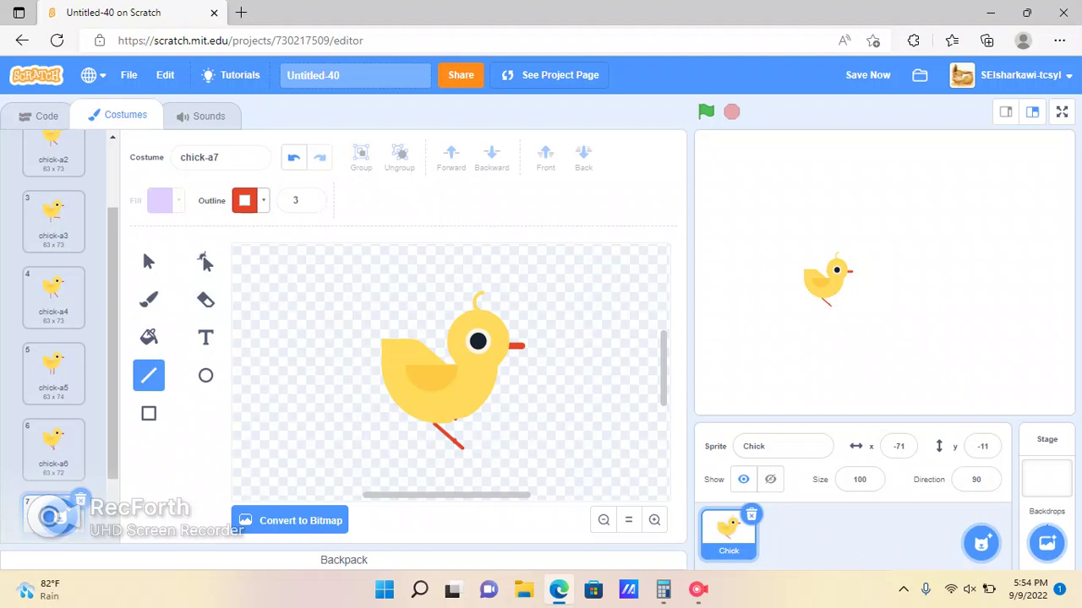
drag(466, 419, 495, 441)
Step: Build a 'when flag clicked' block above 'switch costume to chick-a'
click(42, 115)
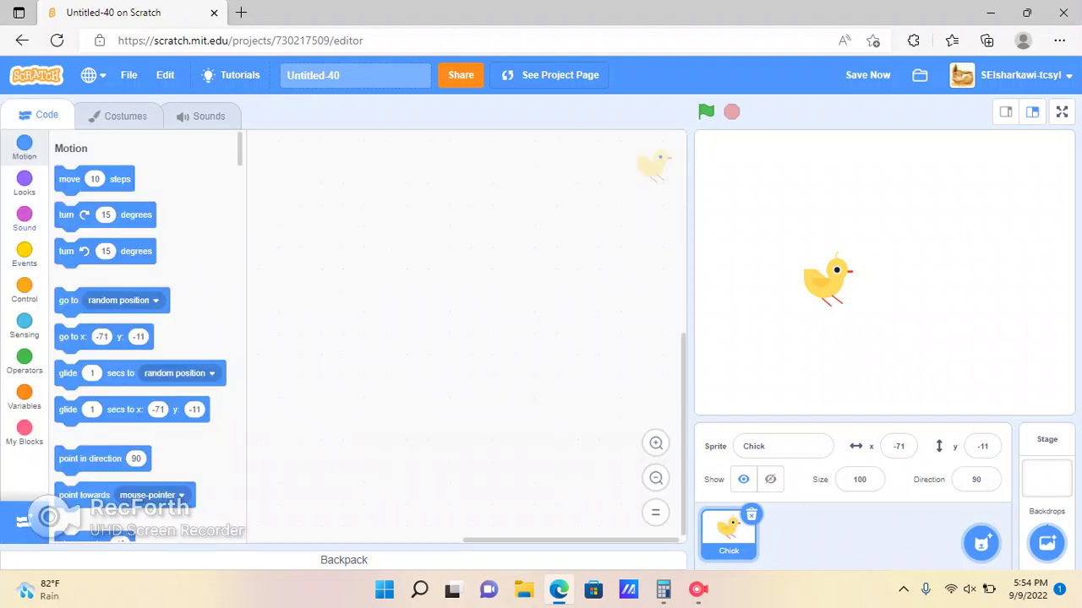
scroll(144, 338, down, 8)
scroll(143, 338, up, 5)
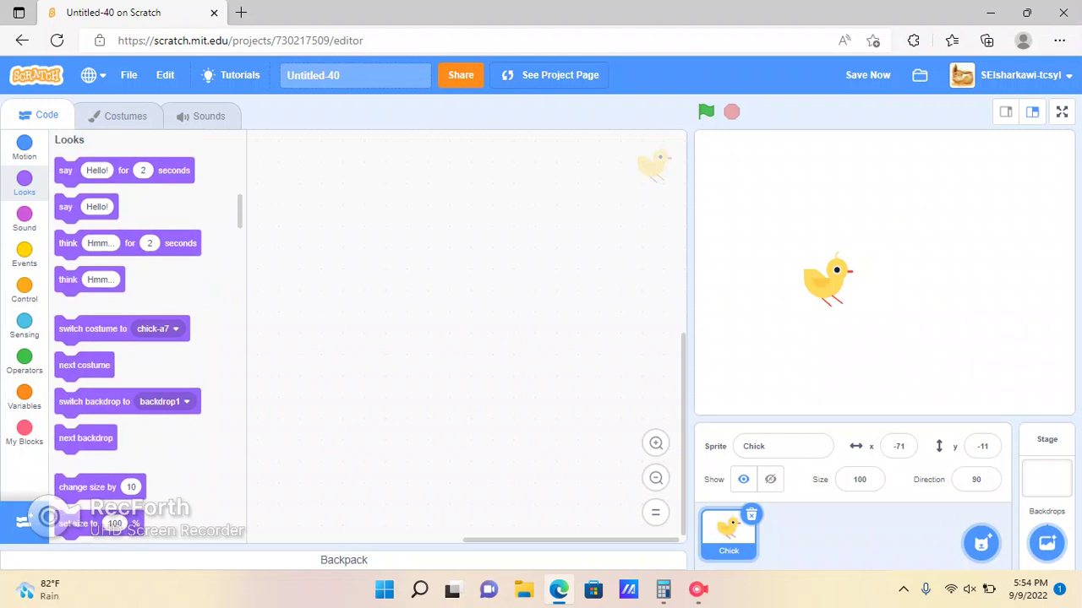
drag(93, 330, 372, 305)
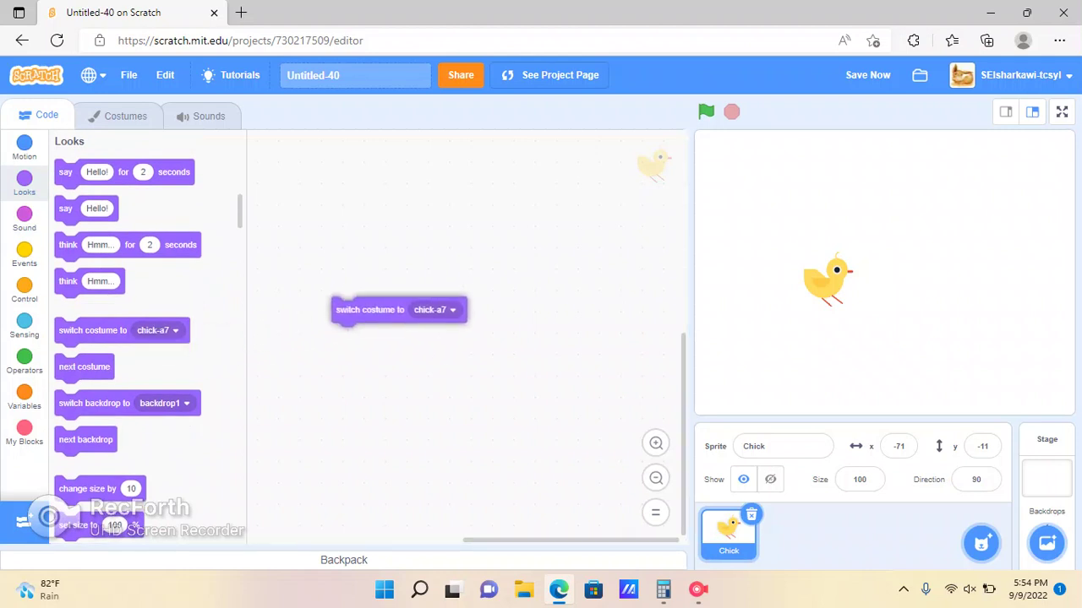
scroll(144, 338, down, 4)
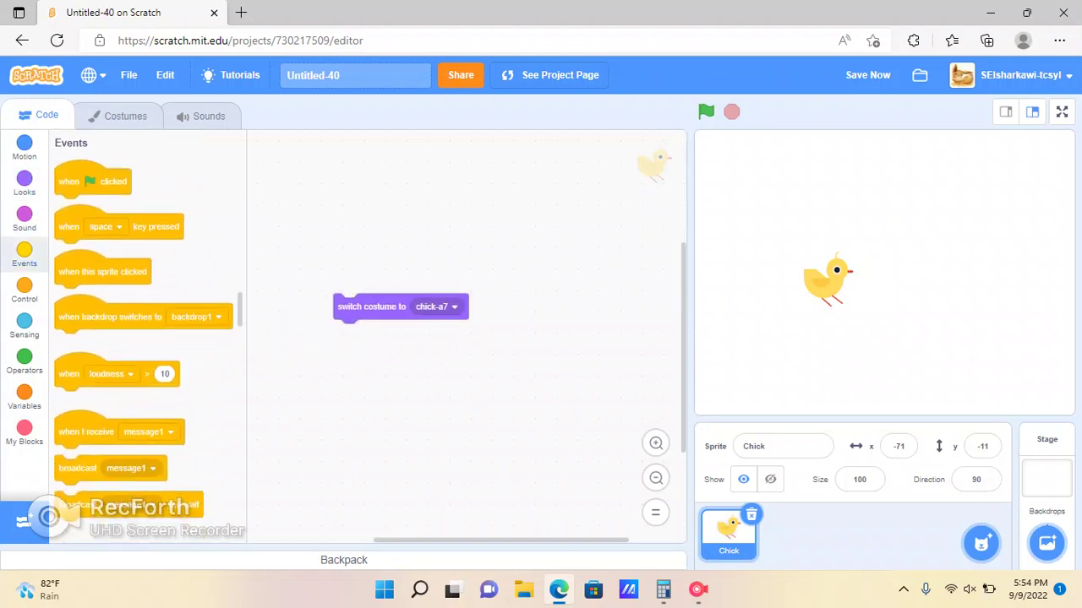
drag(93, 180, 401, 266)
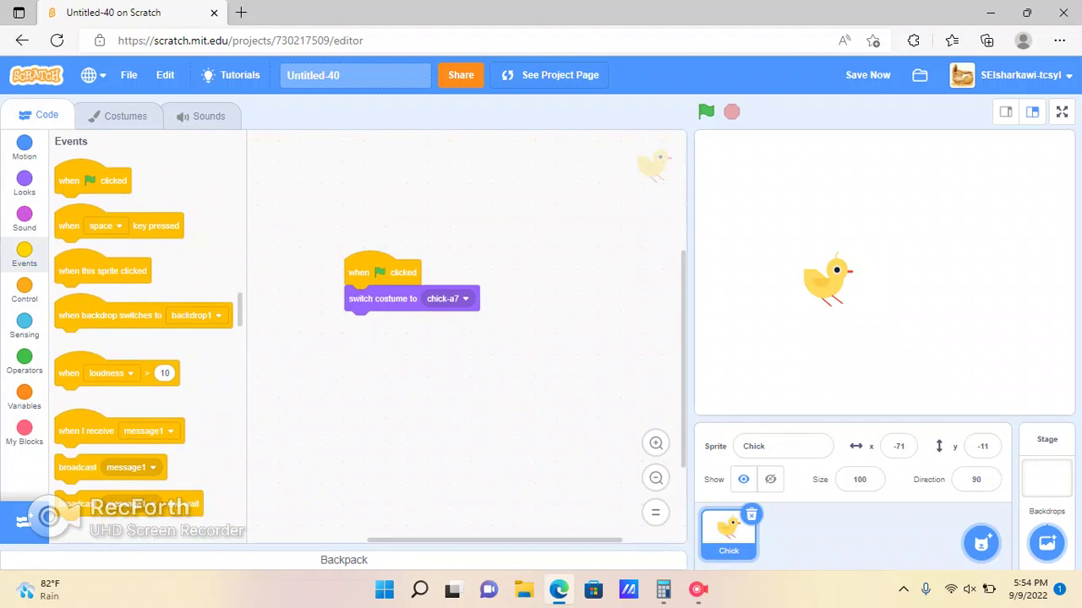
click(454, 306)
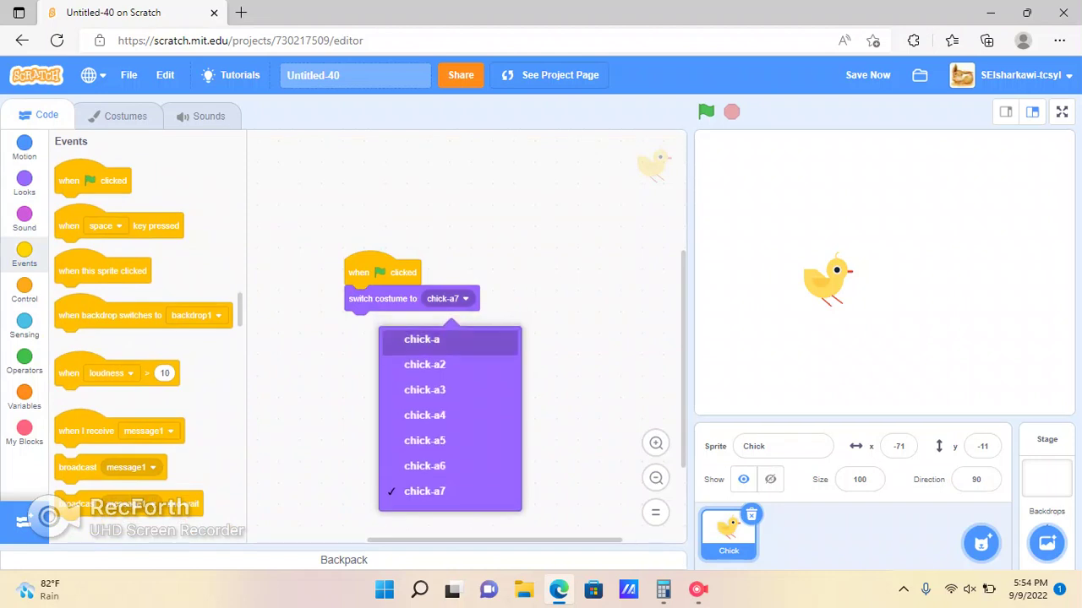
click(422, 338)
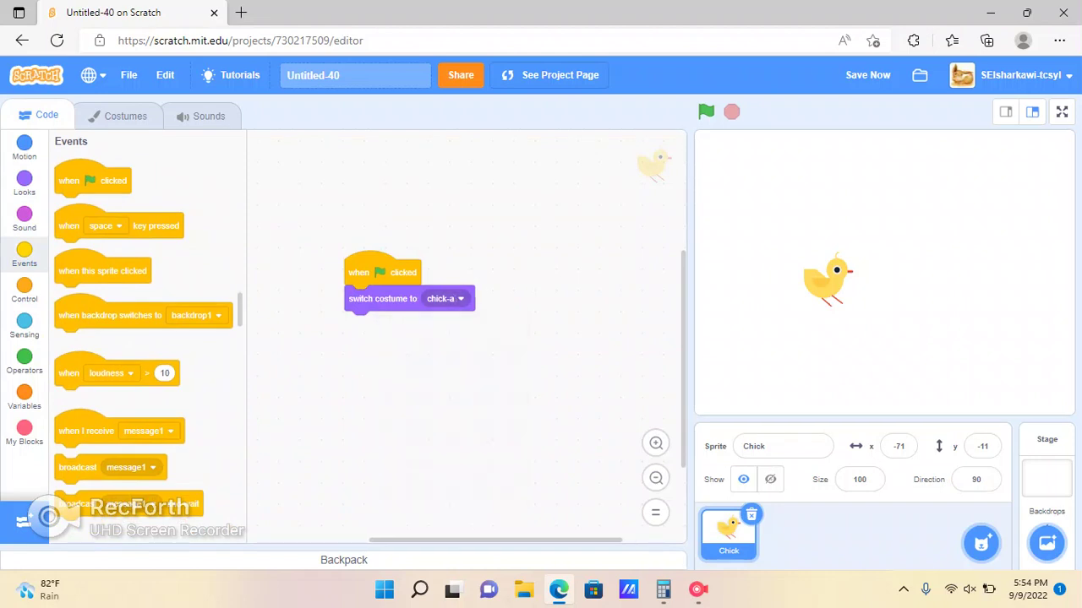
click(24, 290)
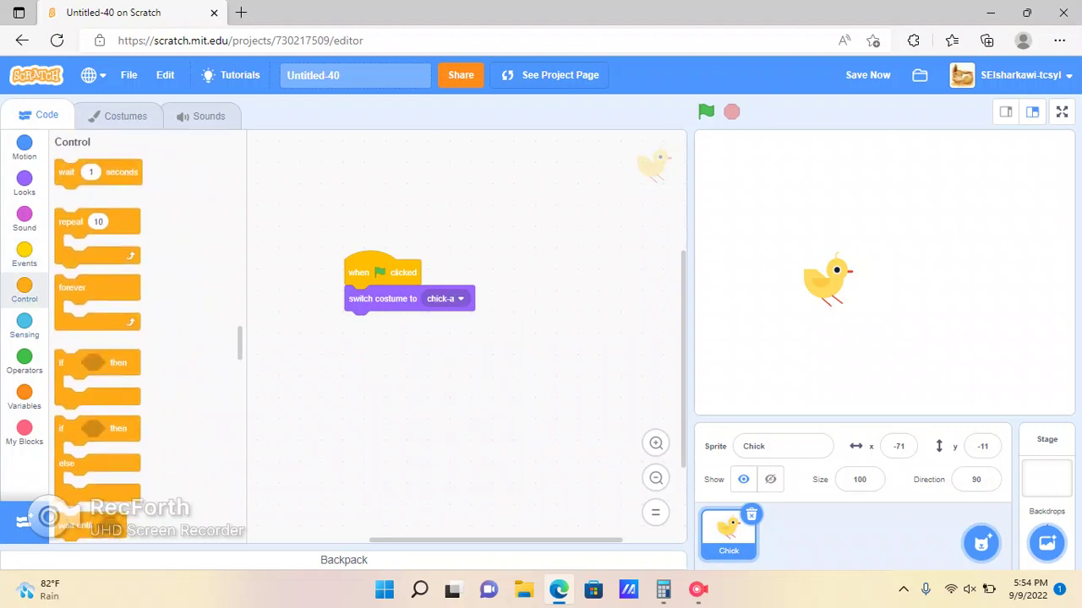
Step: Wrap the costume switch in a forever loop with a 'wait 1 seconds' block, and run it
drag(76, 287, 364, 297)
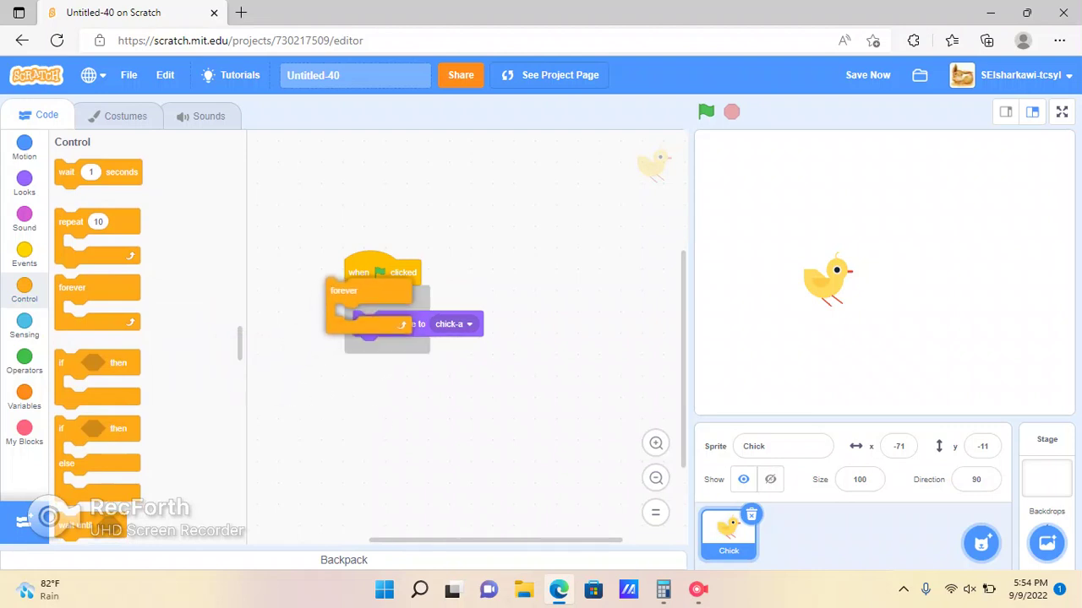
drag(69, 171, 368, 324)
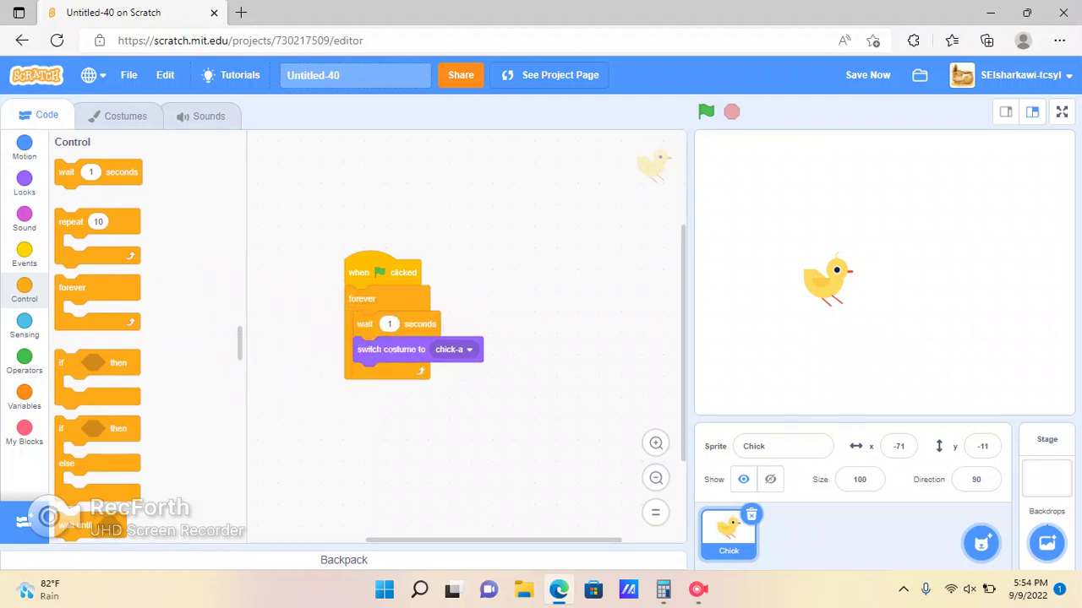
click(706, 112)
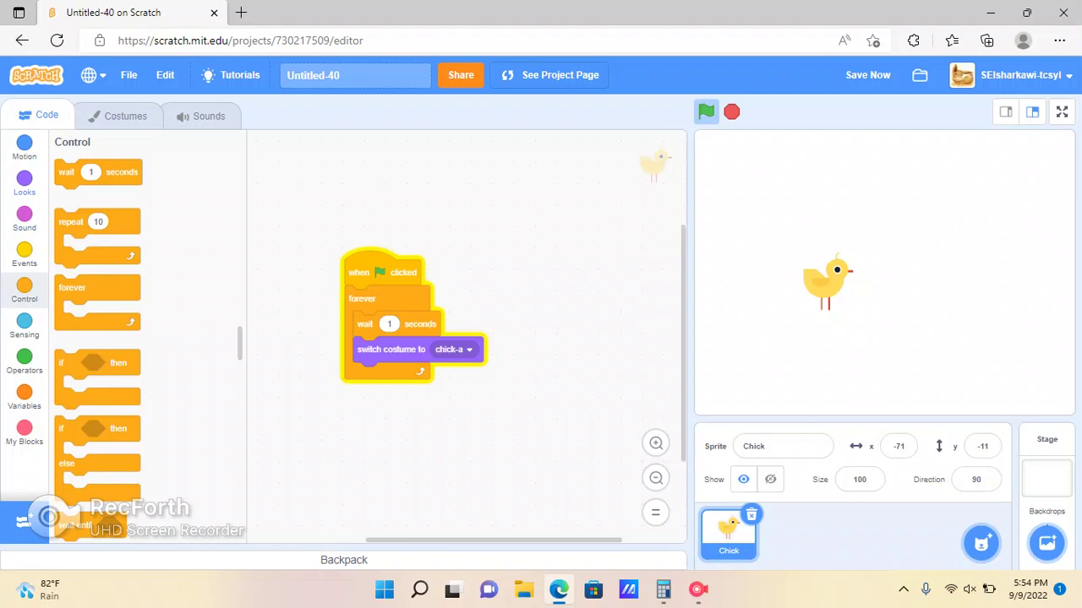
Step: Add a 'show' block below the chick-a costume switch, then browse the other block categories
click(23, 182)
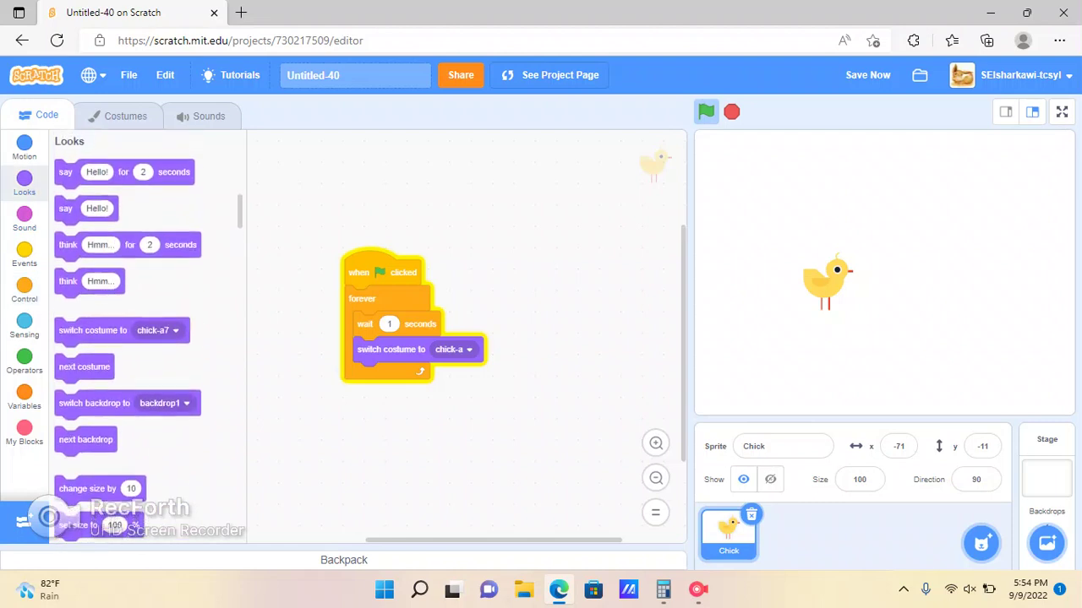
scroll(127, 338, down, 4)
scroll(127, 338, down, 2)
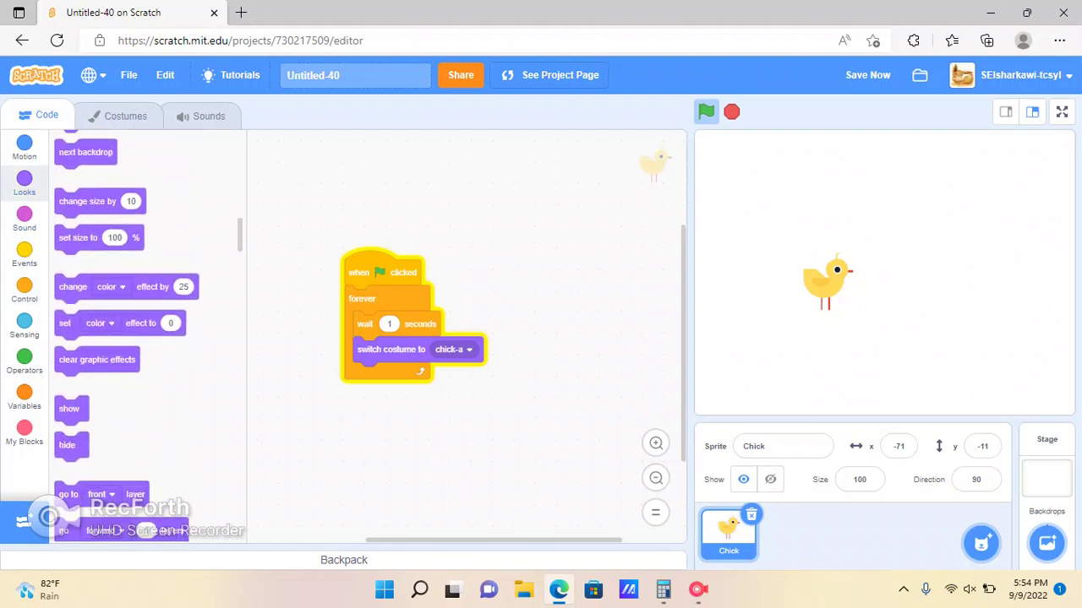
drag(70, 409, 372, 376)
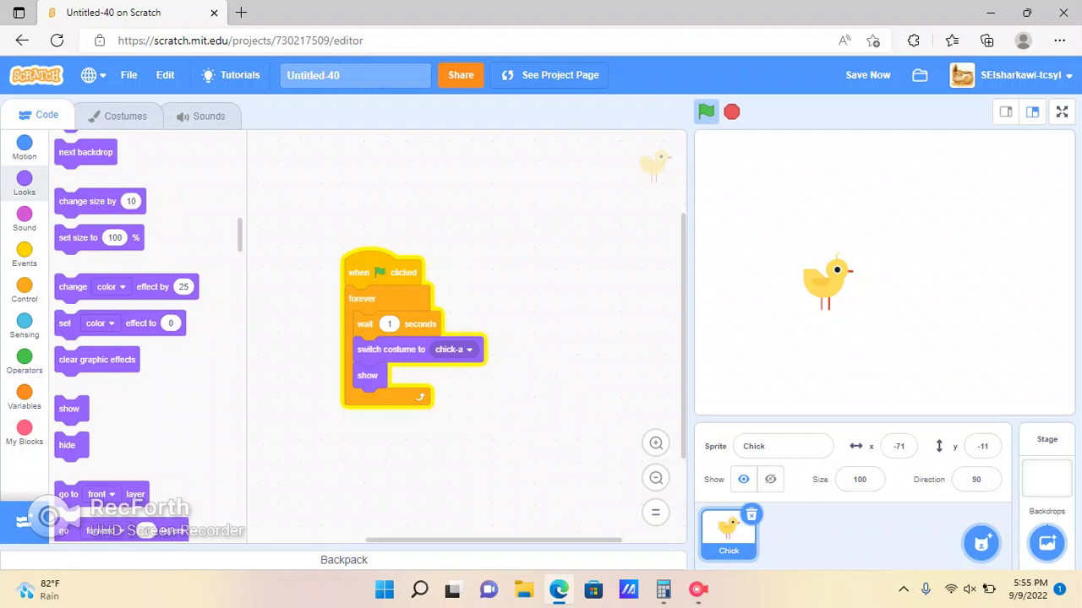
click(24, 326)
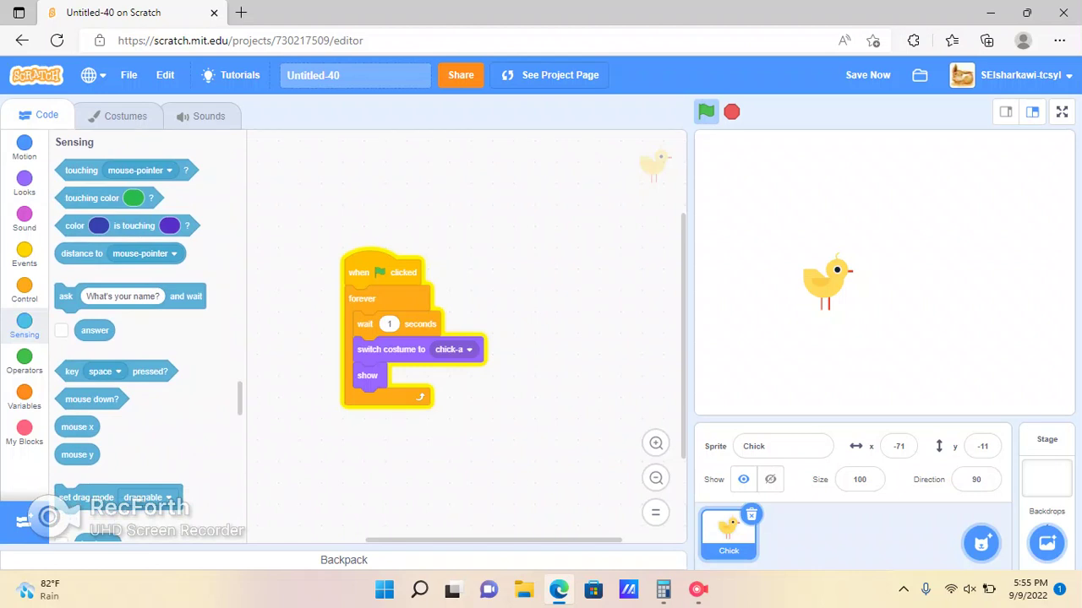
click(23, 290)
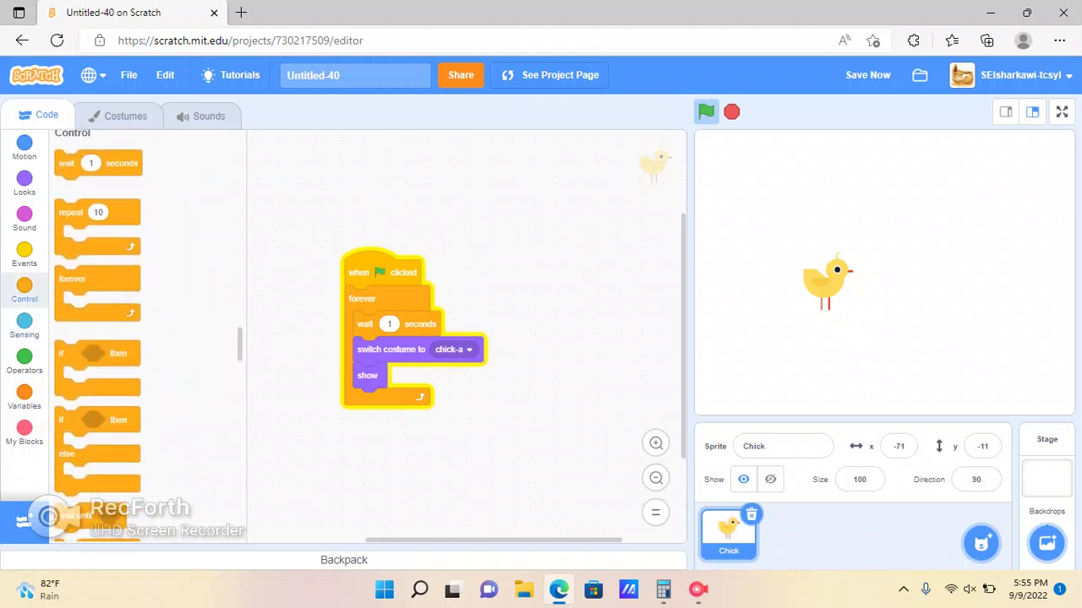
click(24, 254)
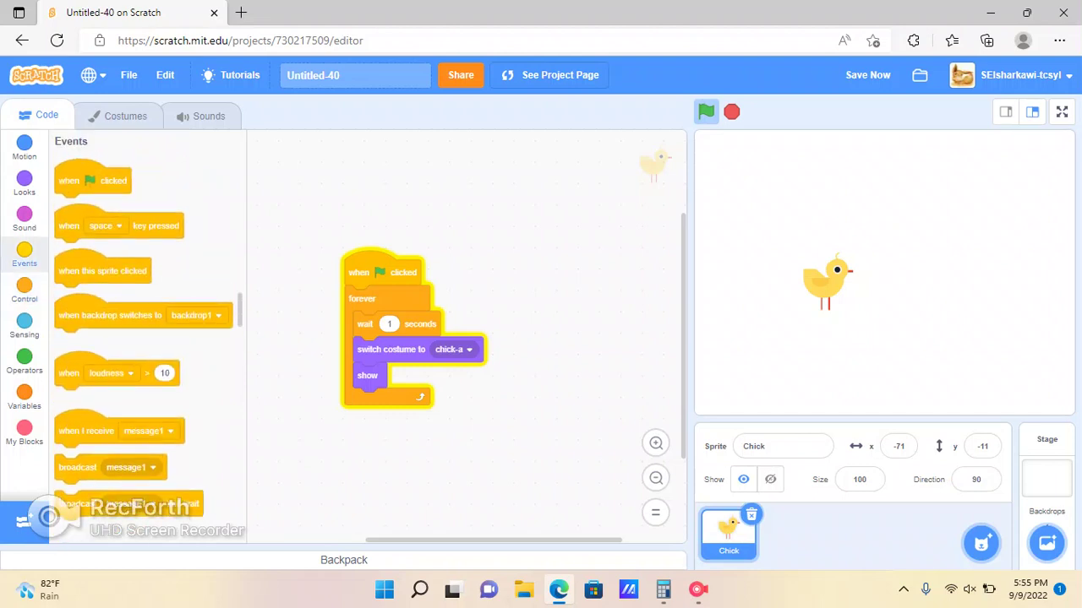
click(23, 148)
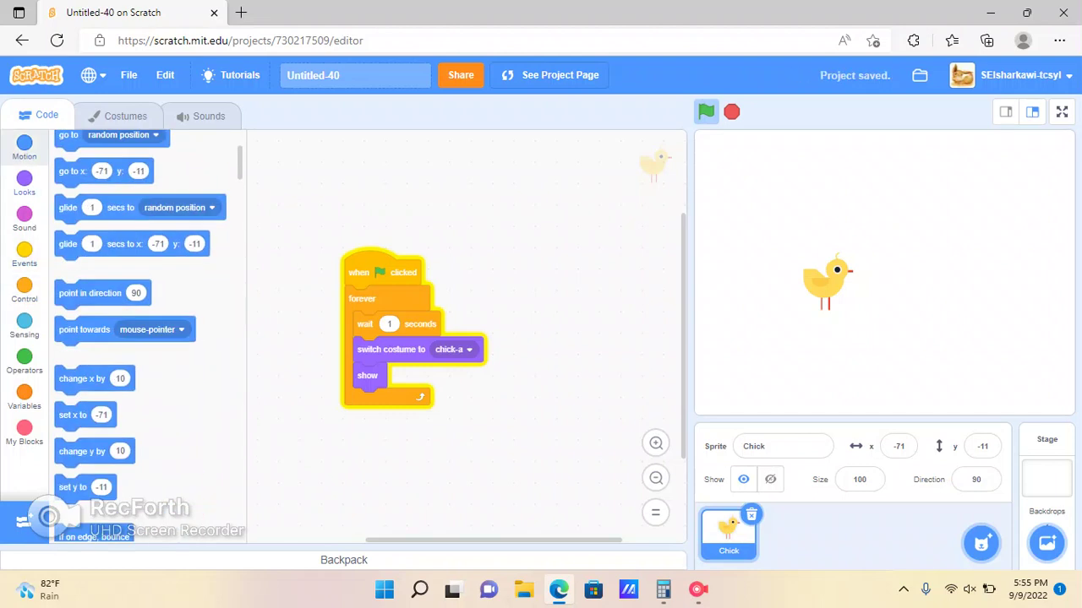
click(24, 183)
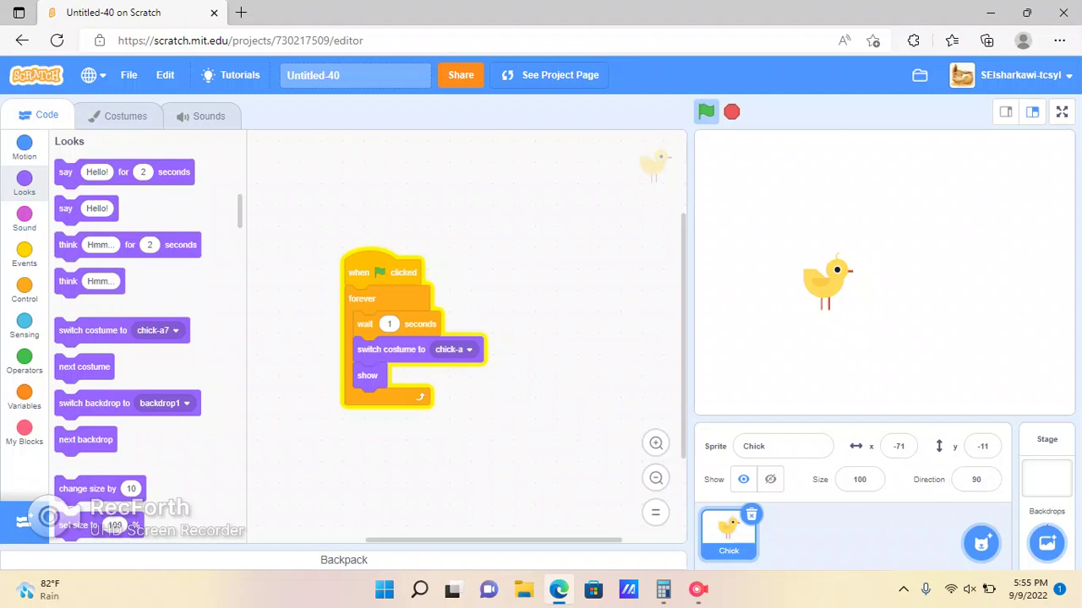
Step: Add a 'next costume' block to the forever loop, positioned below 'show'
drag(84, 367, 382, 376)
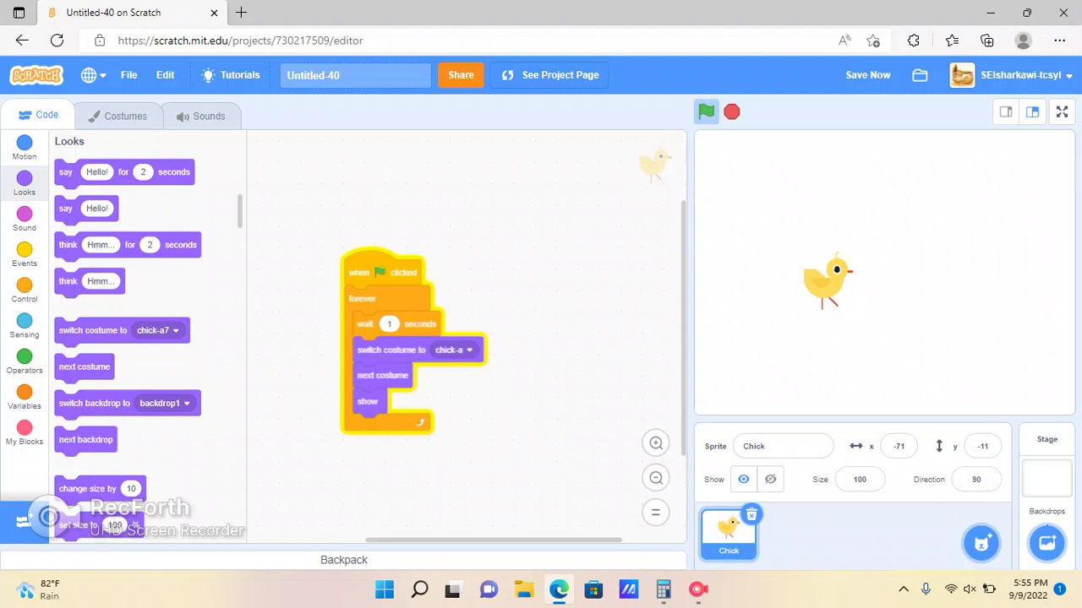
drag(382, 375, 382, 404)
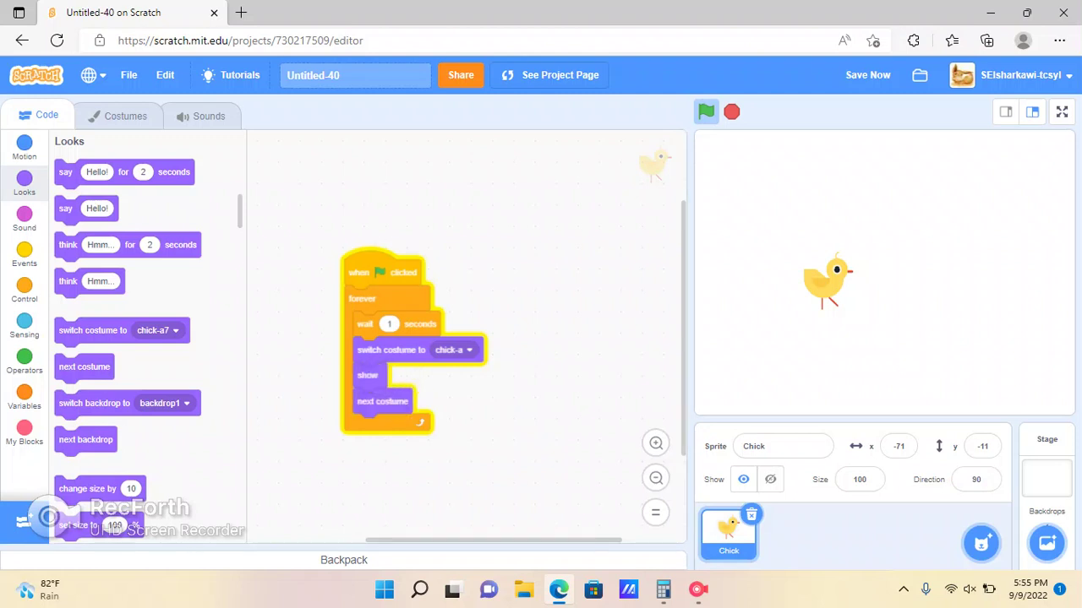